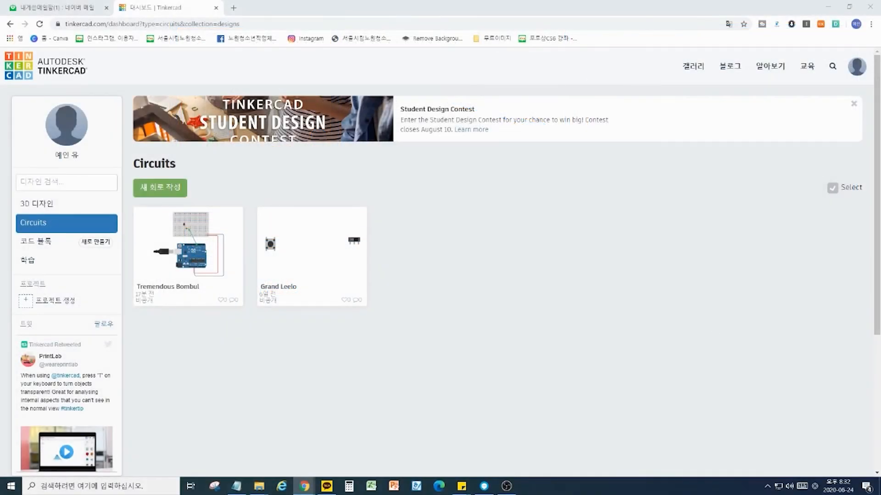
key(alt+Tab)
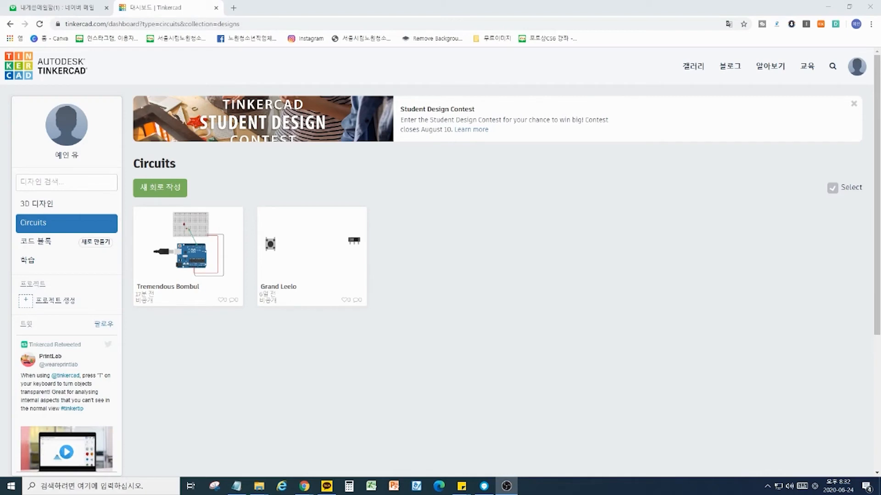
key(alt+Tab)
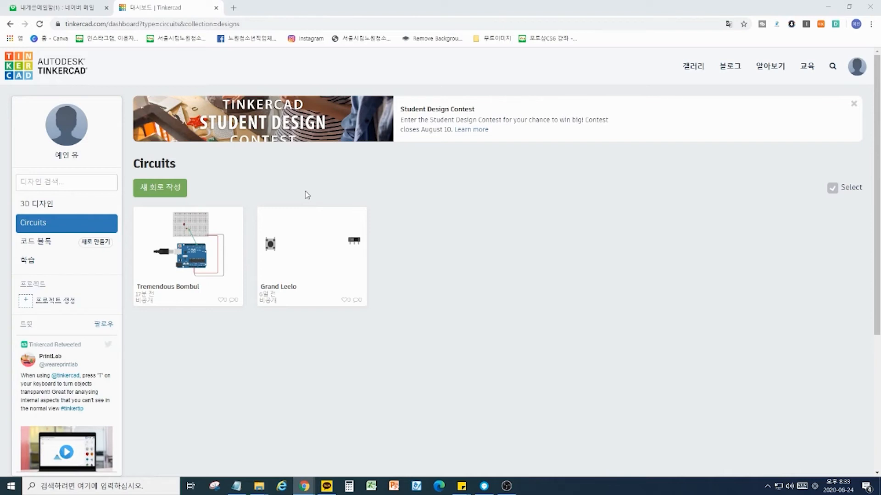
Step: Create a new circuit and place an Arduino Uno R3 in the workspace
click(169, 188)
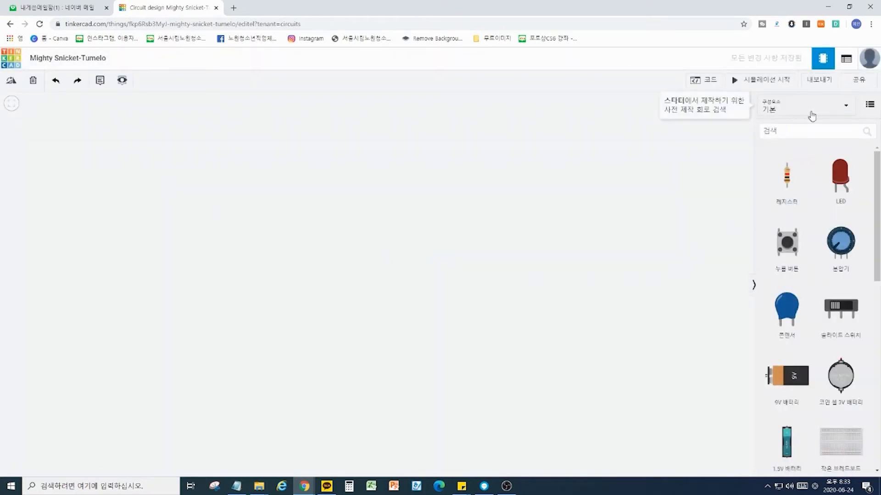
scroll(810, 222, down, 5)
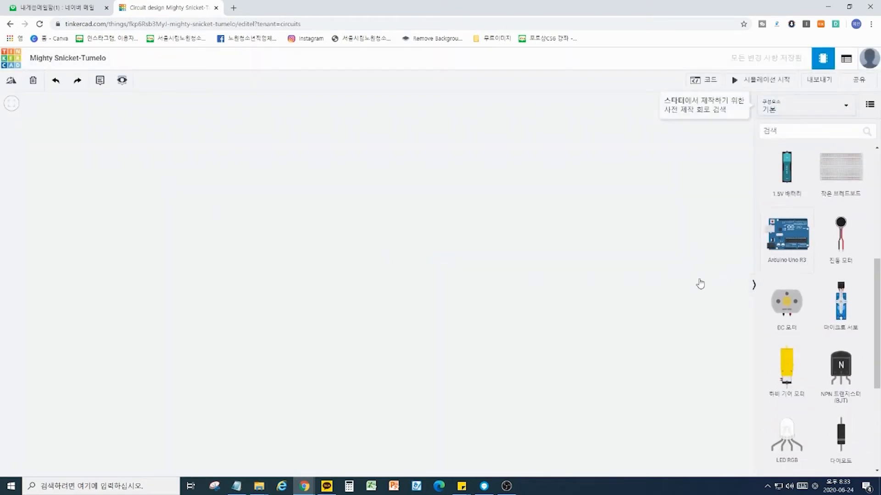
drag(700, 284, 469, 350)
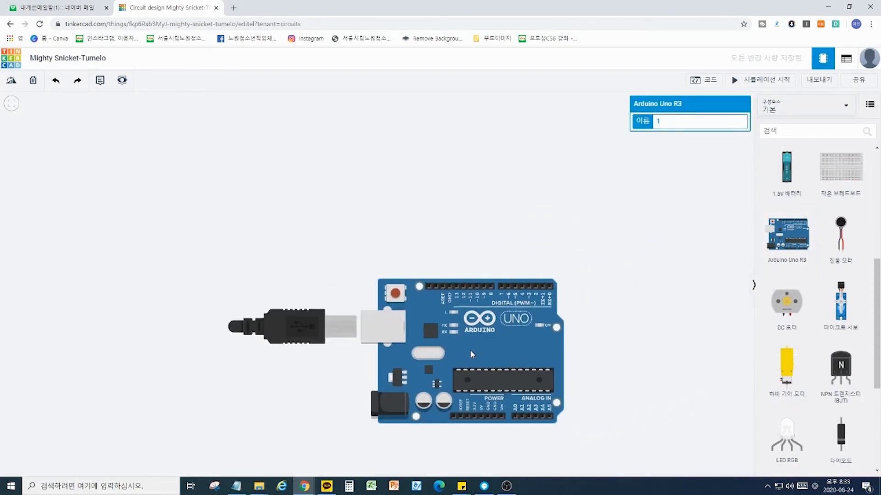
Step: Place a small breadboard directly above the Arduino board
scroll(470, 350, down, 1)
drag(849, 173, 445, 197)
scroll(608, 248, down, 2)
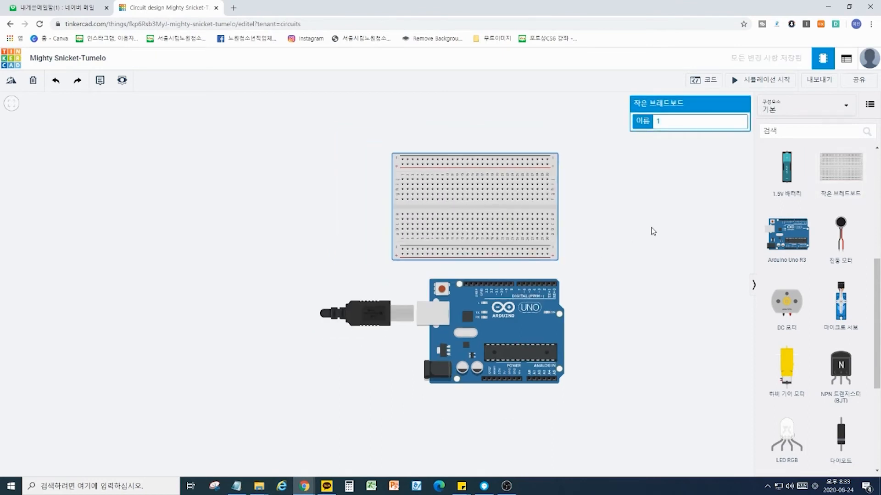
drag(651, 227, 622, 239)
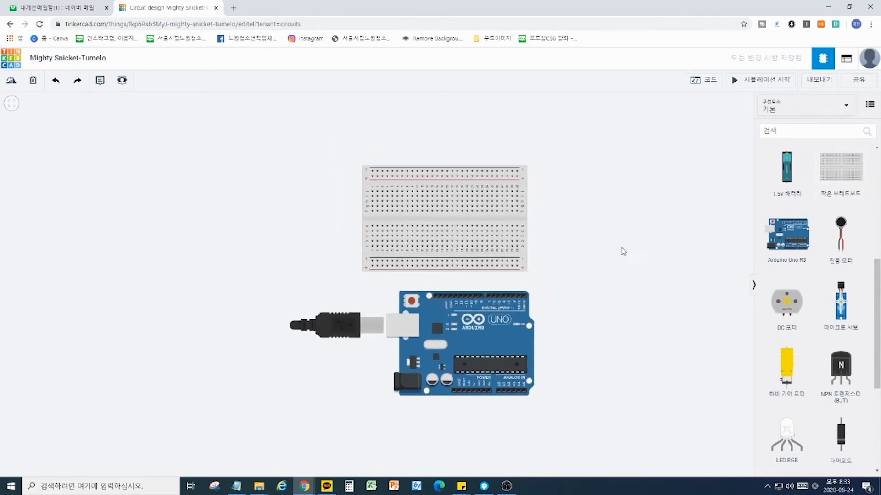
Step: Route a red (빨간색) wire with squared corners from the Arduino's 5V pin around its right side to the end of the breadboard's lower positive rail
click(474, 392)
click(474, 416)
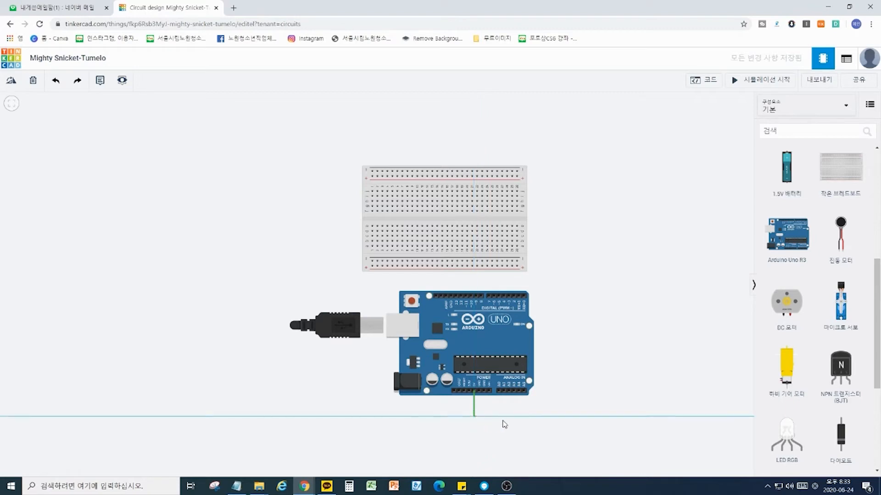
click(584, 416)
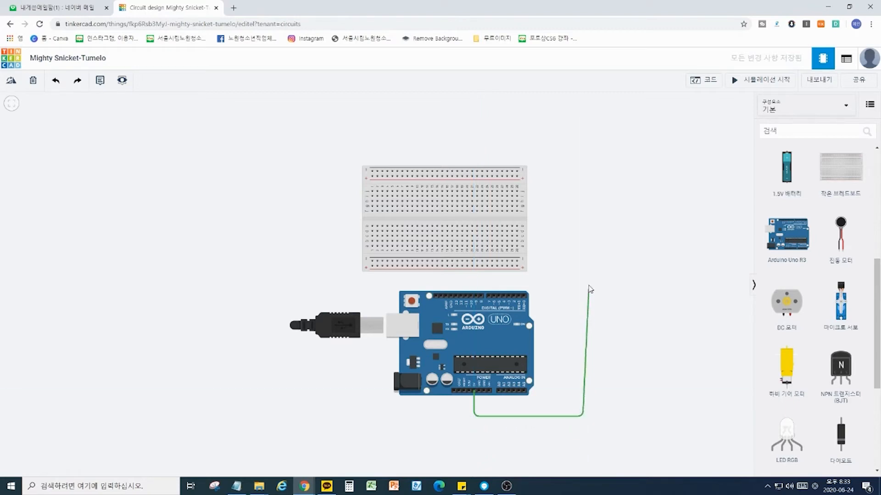
click(582, 263)
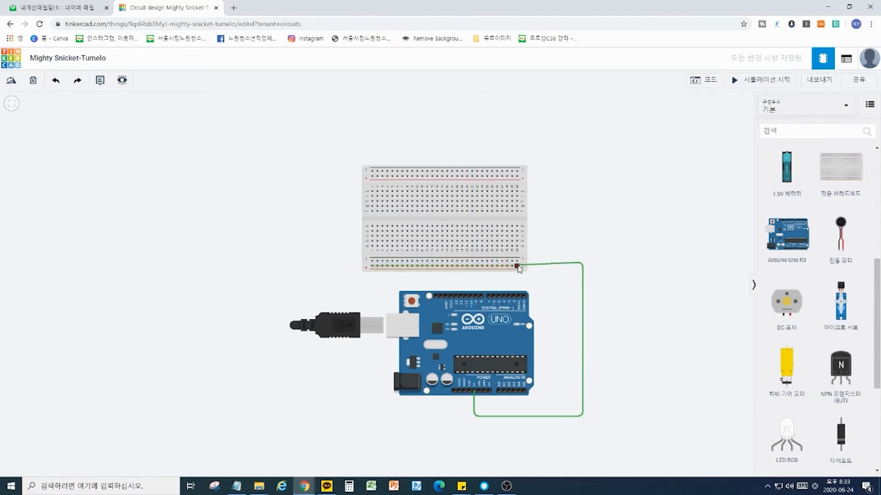
click(517, 266)
drag(586, 263, 585, 266)
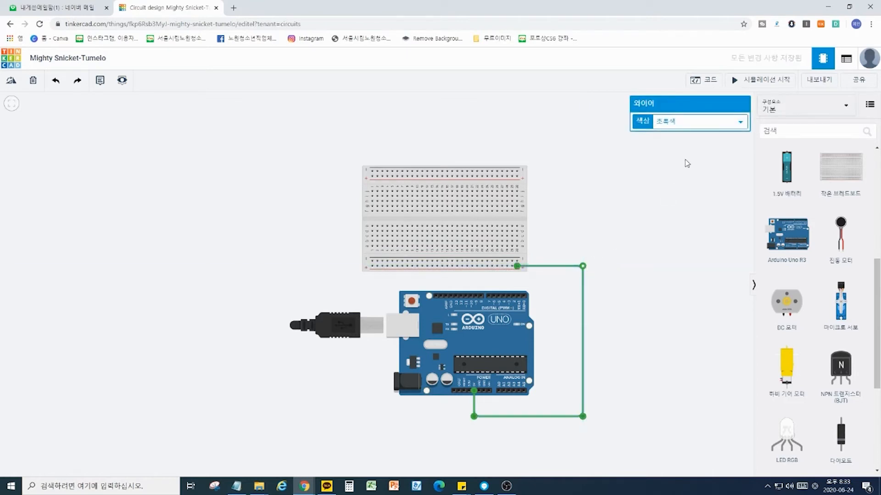
click(719, 130)
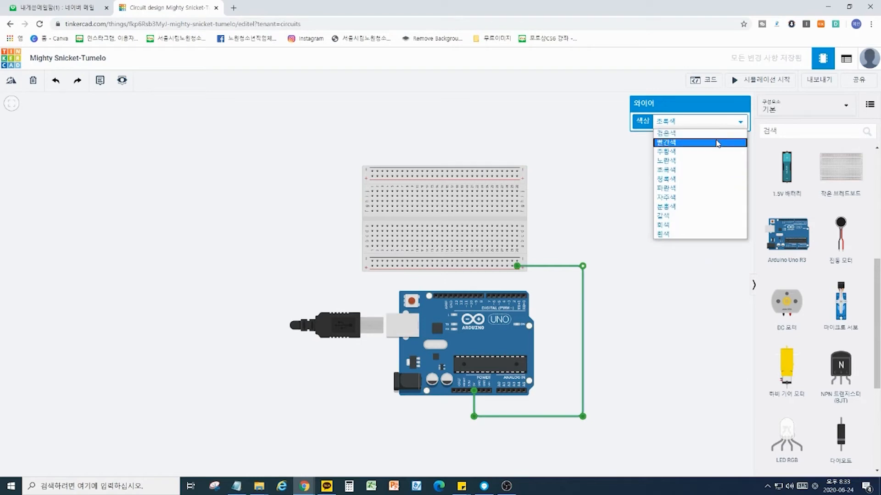
click(718, 143)
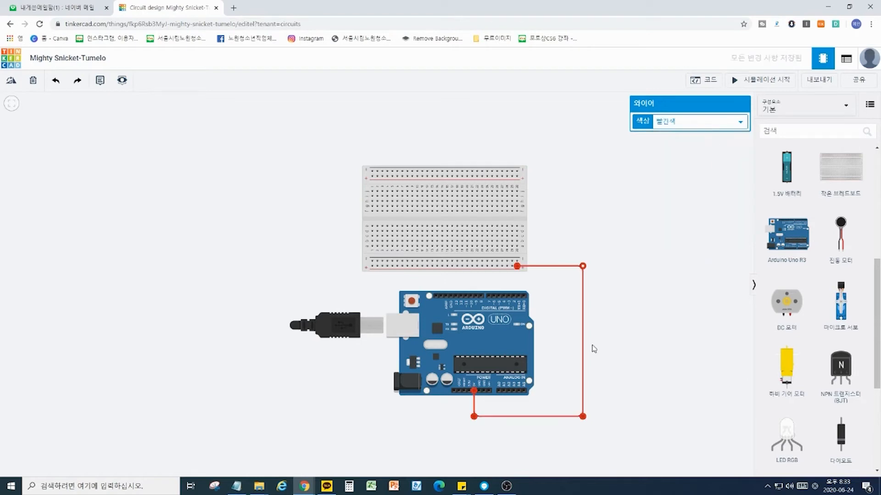
Step: Route a black (검은색) wire outside the red one from the Arduino's GND pin to the end of the breadboard's lower negative rail
click(484, 392)
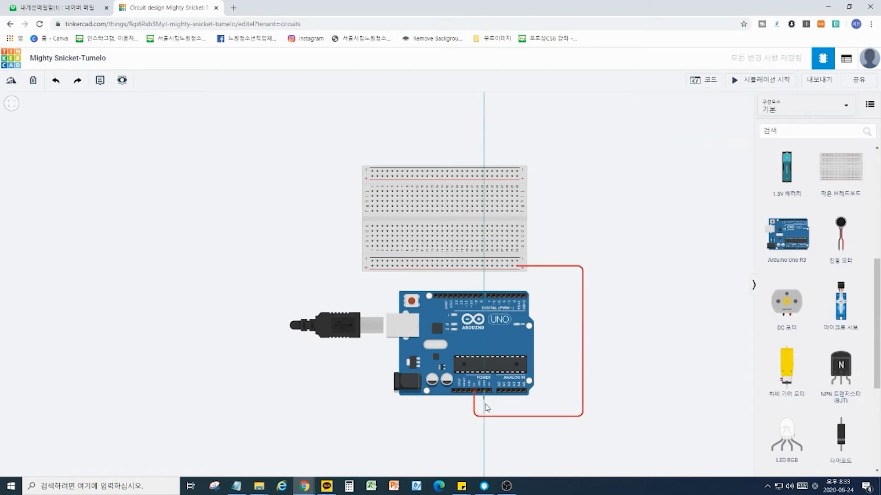
click(485, 433)
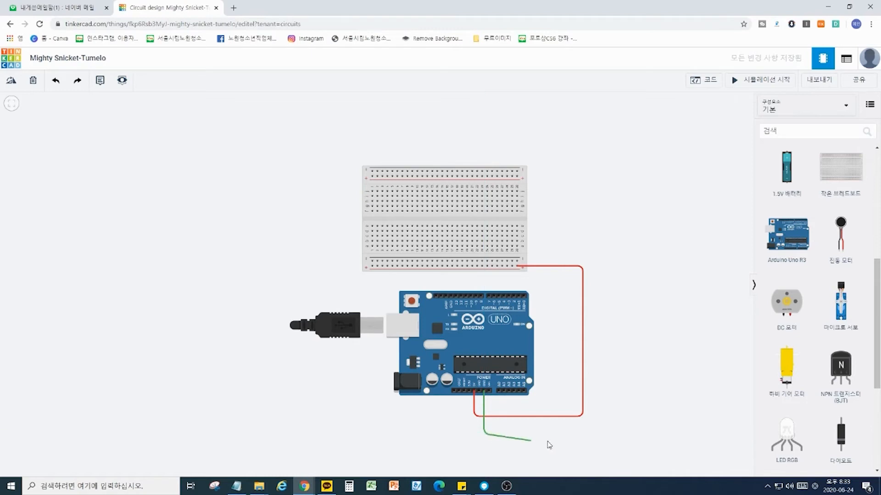
click(613, 434)
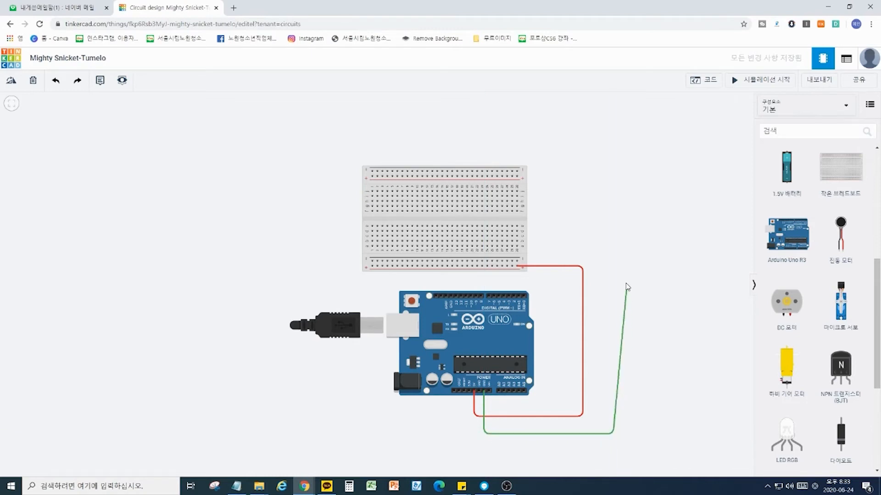
click(612, 258)
click(517, 261)
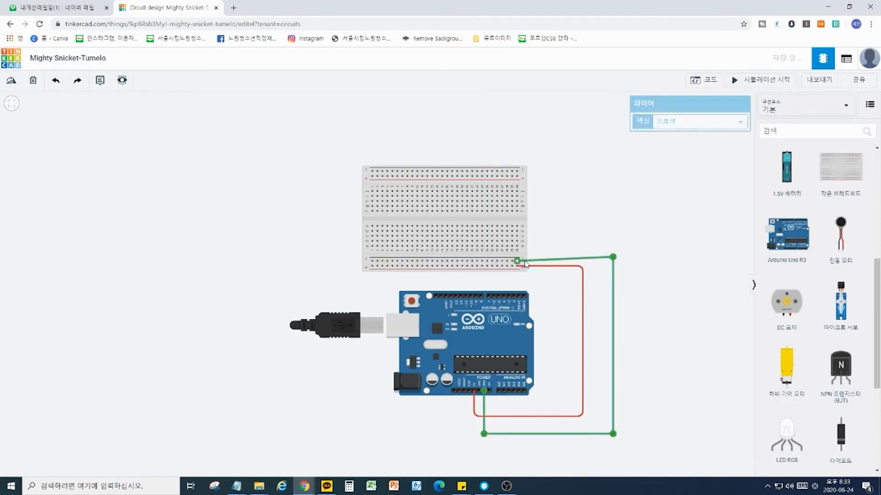
drag(613, 257, 613, 261)
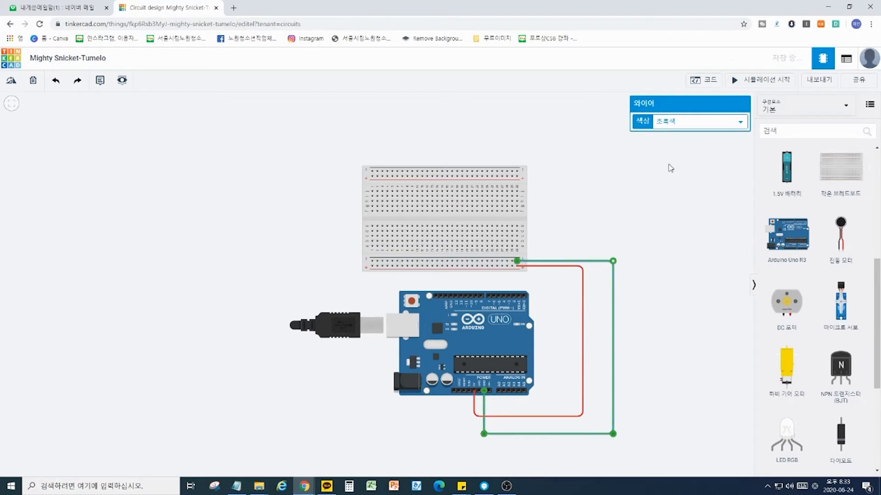
click(692, 128)
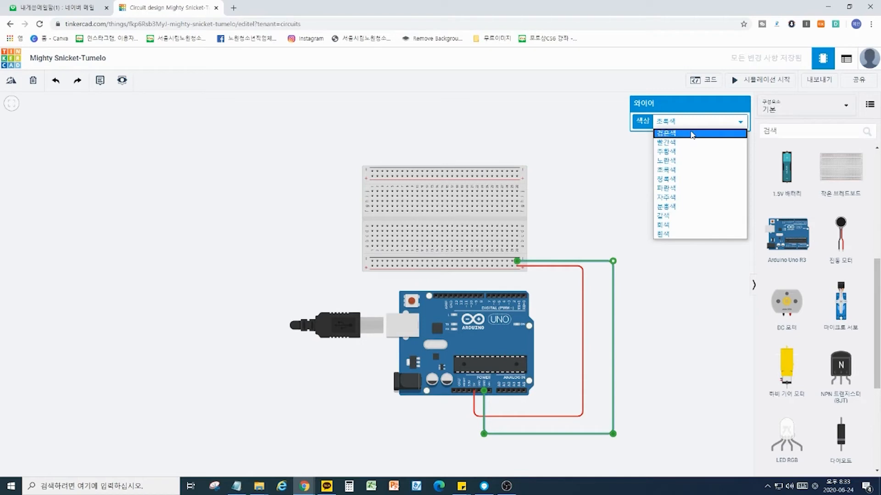
click(692, 133)
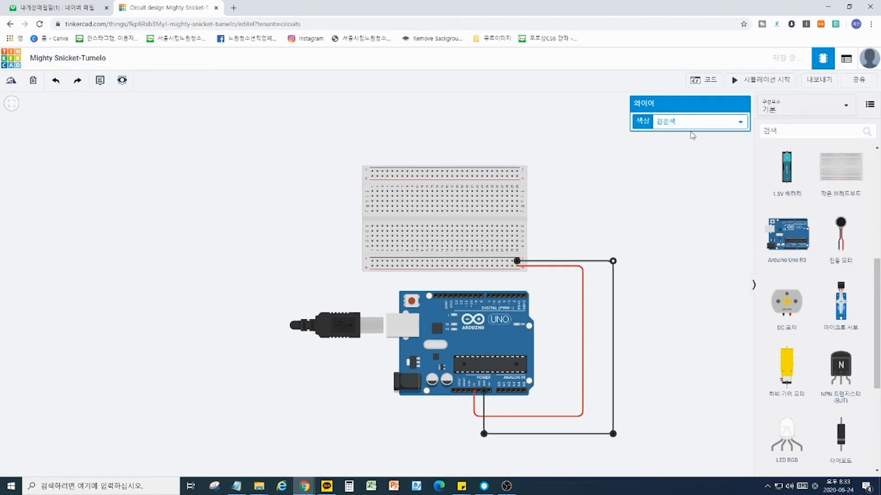
click(668, 199)
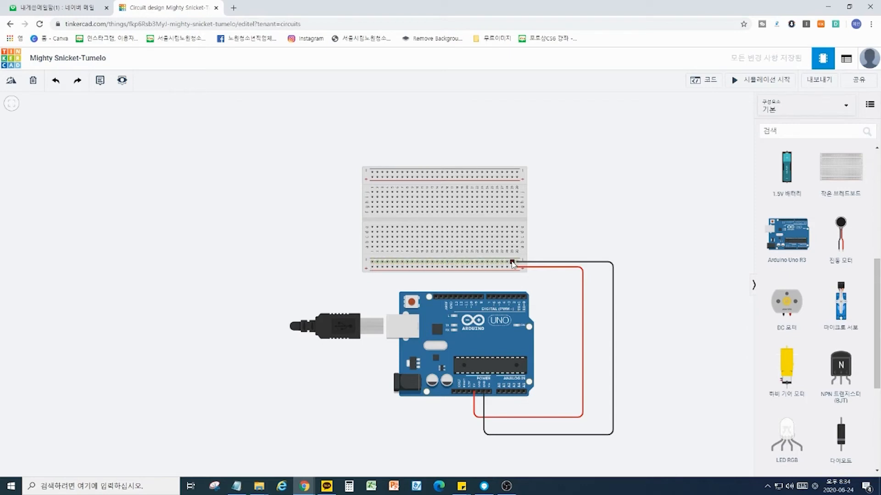
Step: Place a red LED on the breadboard's lower half and wire its left leg's column down to the lower negative rail
drag(675, 251, 556, 231)
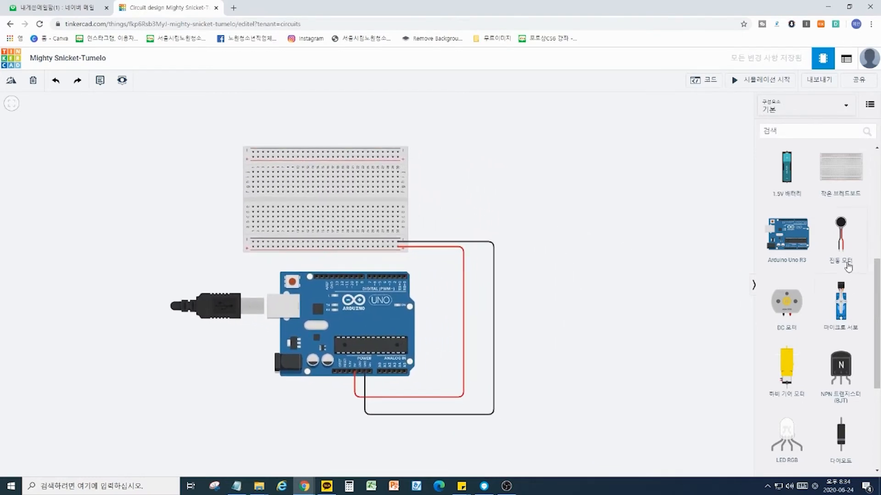
scroll(849, 266, up, 4)
scroll(847, 266, up, 2)
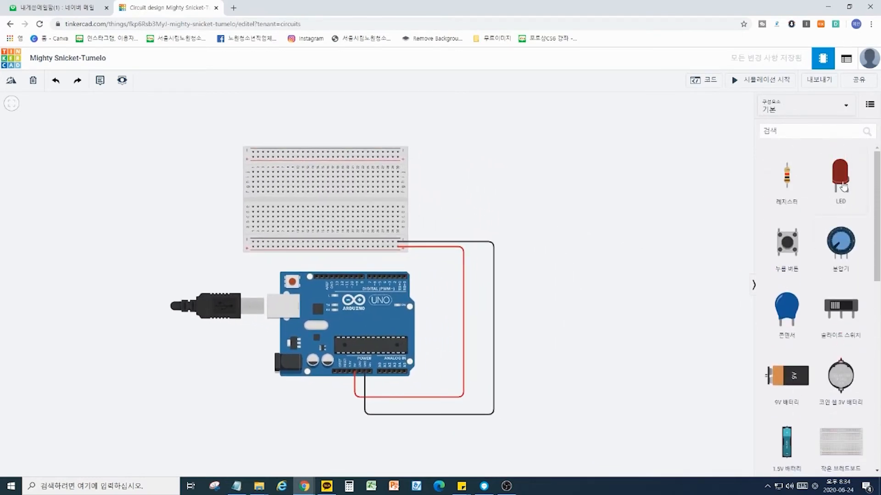
drag(841, 187, 290, 211)
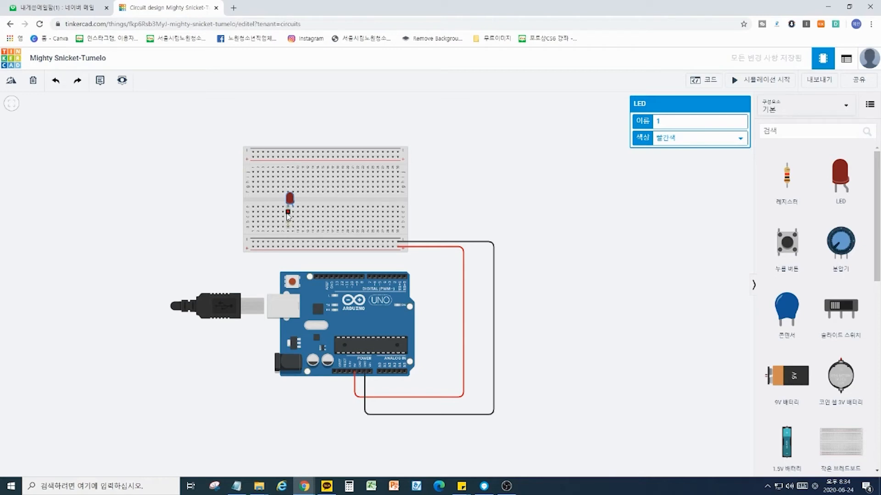
click(288, 213)
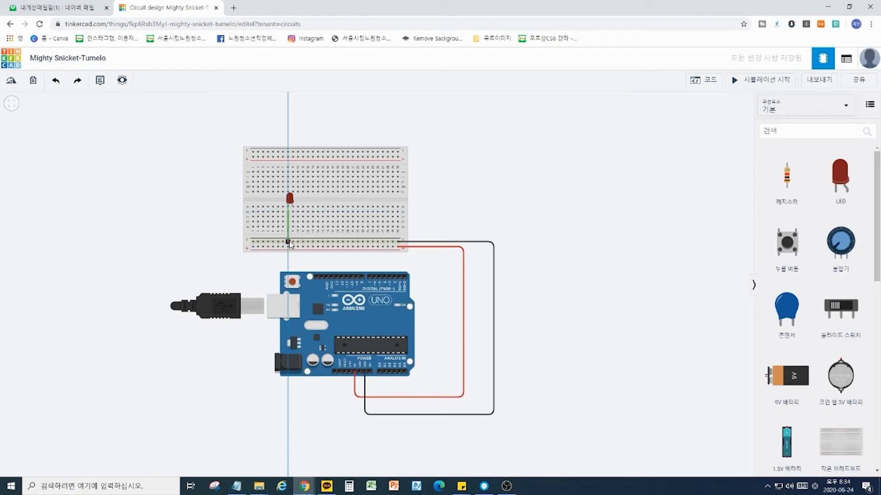
click(289, 243)
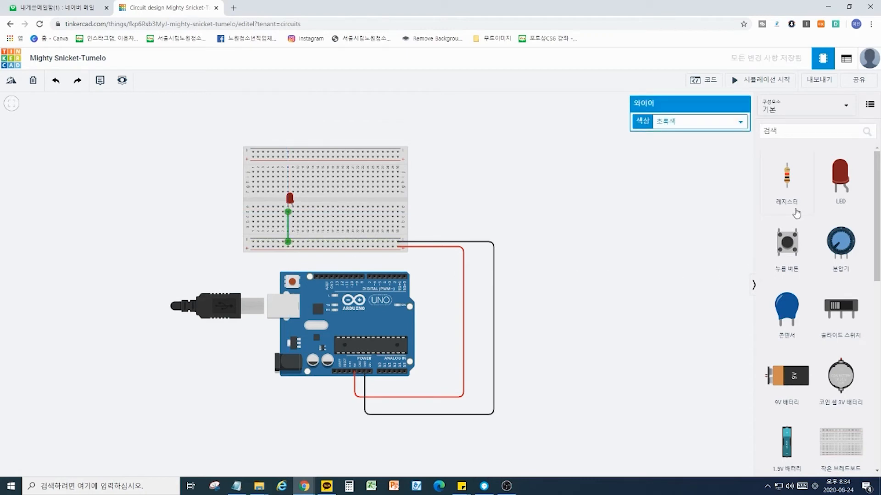
Step: Add a resistor, rotate it to horizontal, and seat it on the breadboard extending right from the LED's right leg
drag(794, 193, 524, 197)
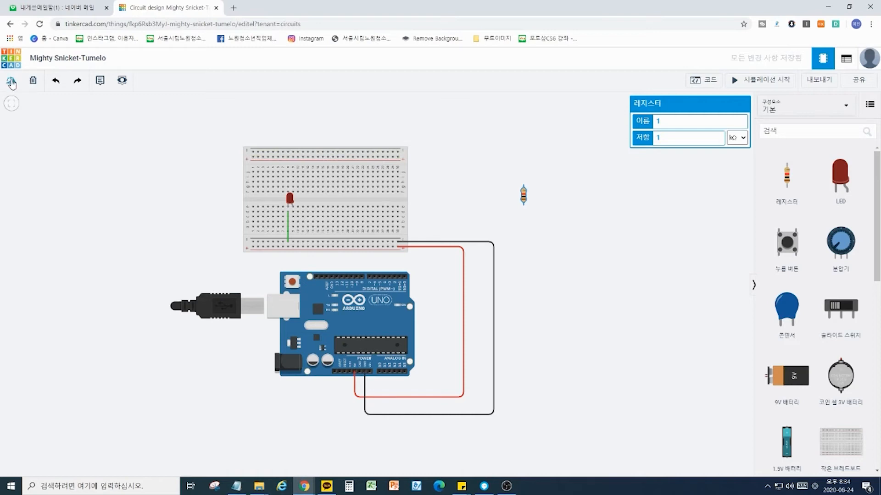
click(11, 82)
click(11, 82)
click(12, 82)
drag(521, 200, 314, 224)
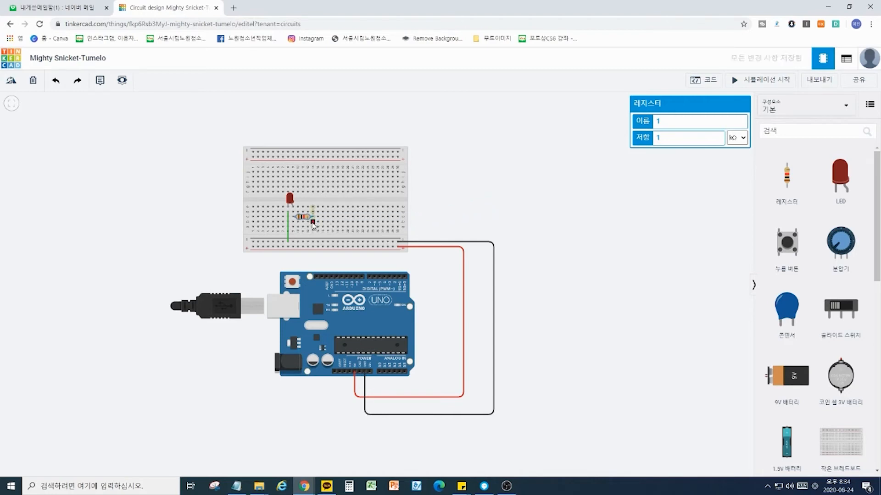
Step: Wire the resistor's right-end column on the breadboard to the Arduino's digital pin 7
click(314, 224)
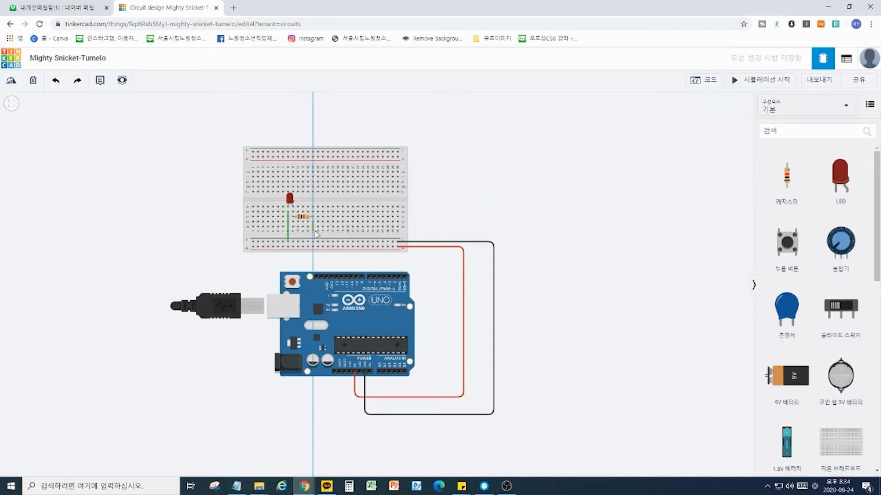
click(370, 277)
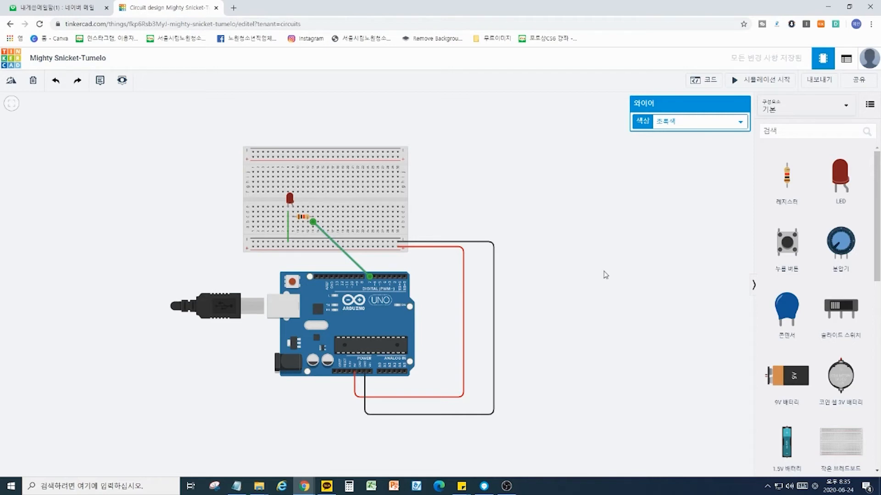
click(605, 275)
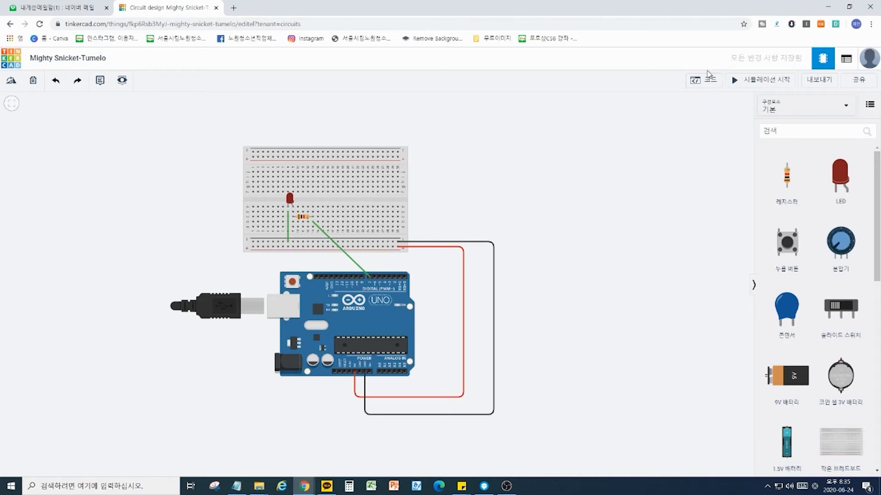
Step: Open the circuit's block code and delete the entire default LED blink stack
click(705, 82)
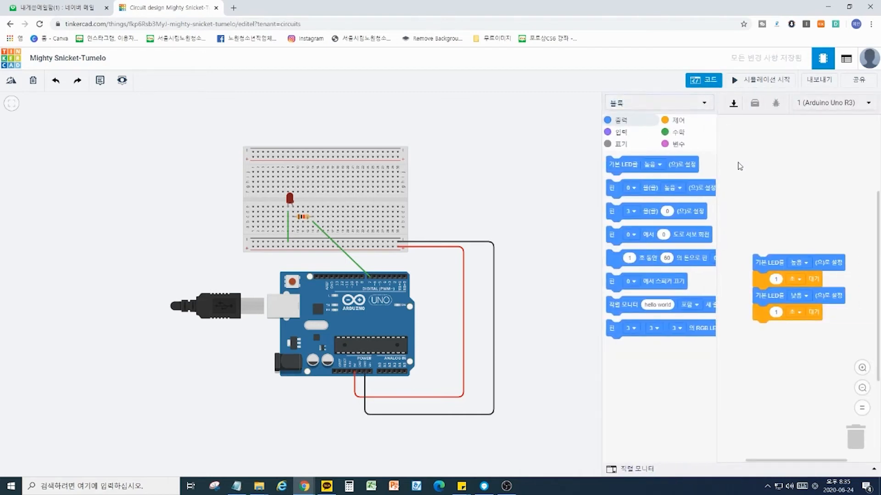
drag(767, 262, 856, 440)
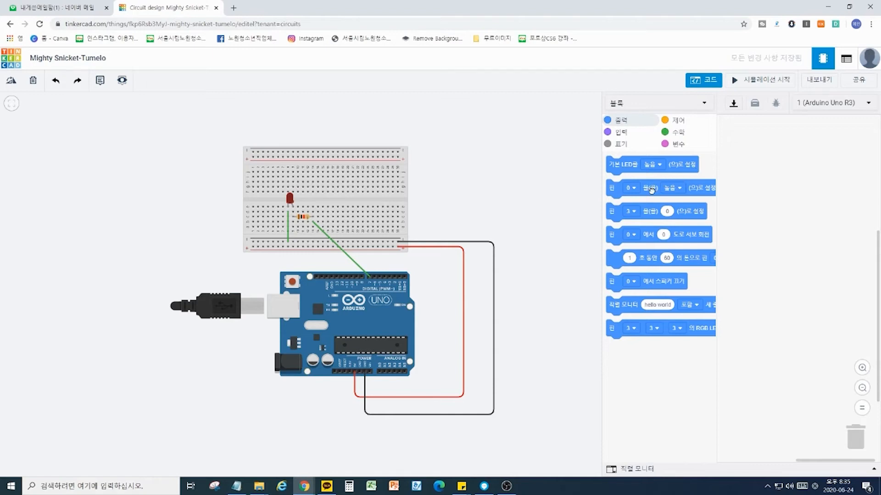
Step: Add an output block setting pin 7 to high (높음), followed by a wait block of 0.5 seconds
drag(652, 190, 783, 170)
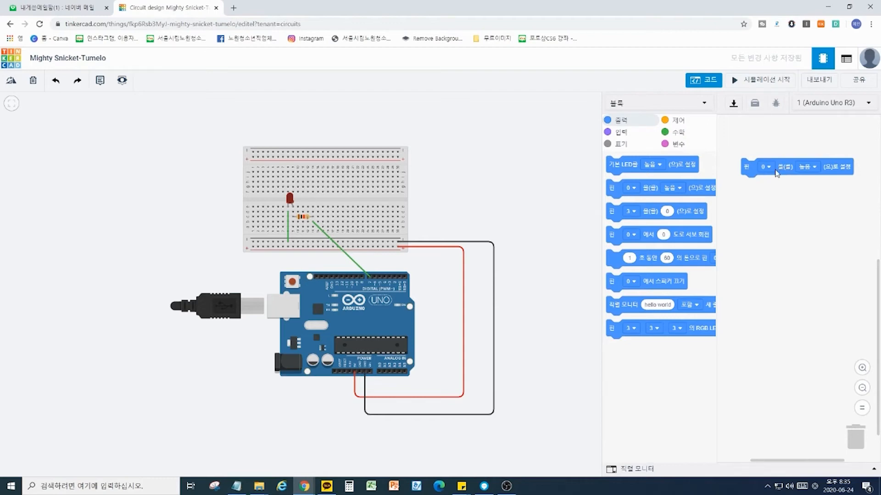
click(774, 173)
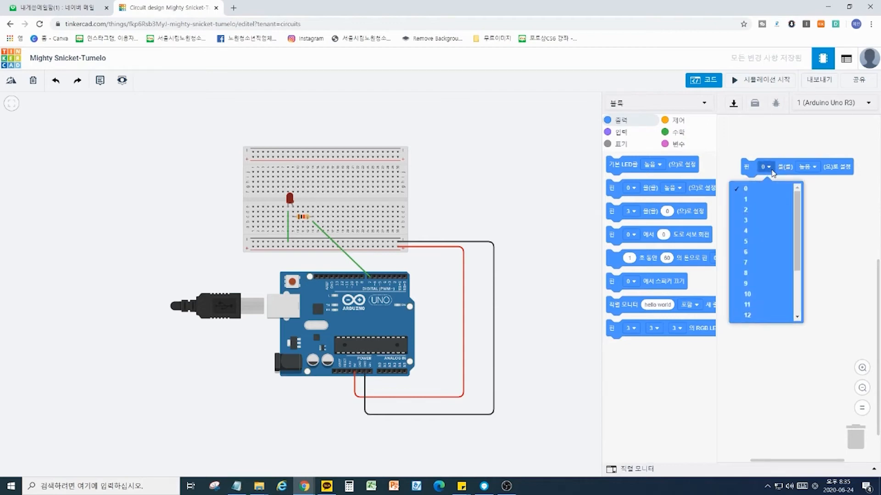
click(748, 266)
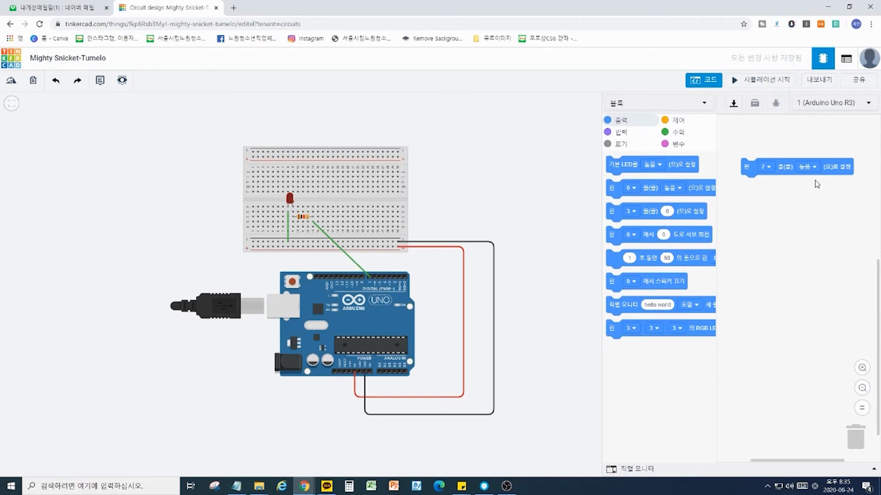
click(675, 120)
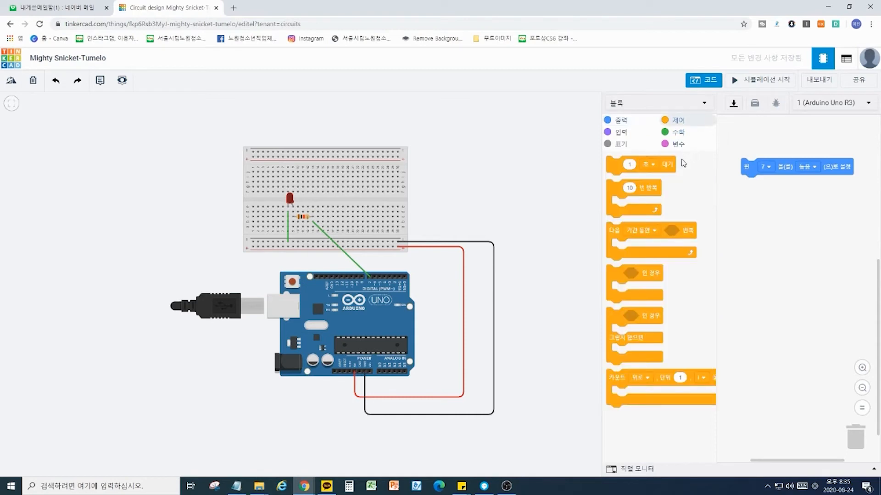
drag(673, 166, 807, 199)
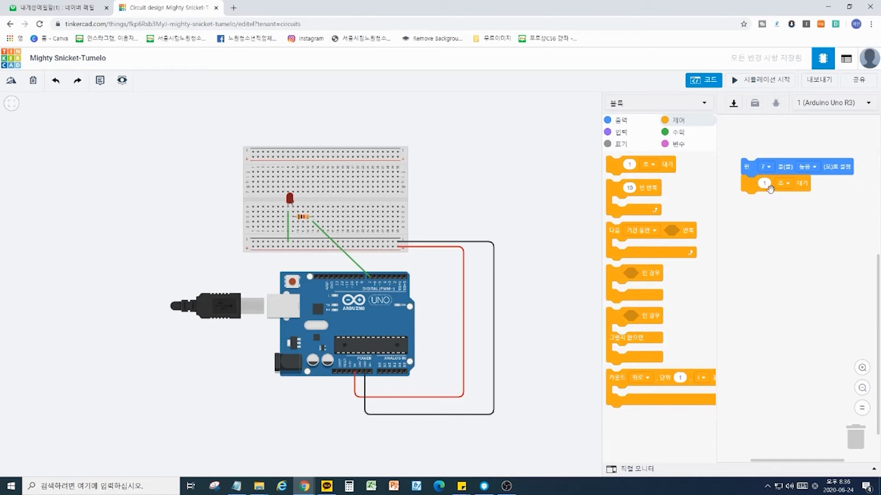
click(770, 185)
text(0.5)
Step: Append an output block that sets pin 7 to low (낮음) below the 0.5-second wait
click(637, 127)
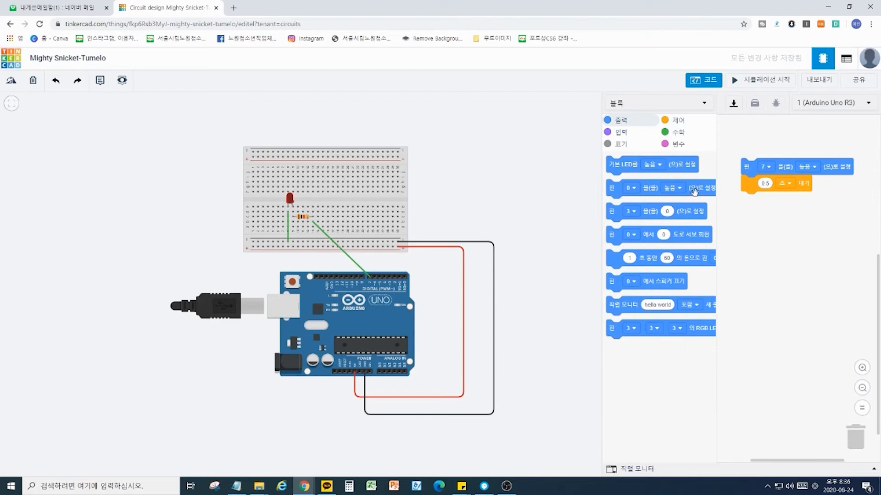
drag(699, 188, 809, 210)
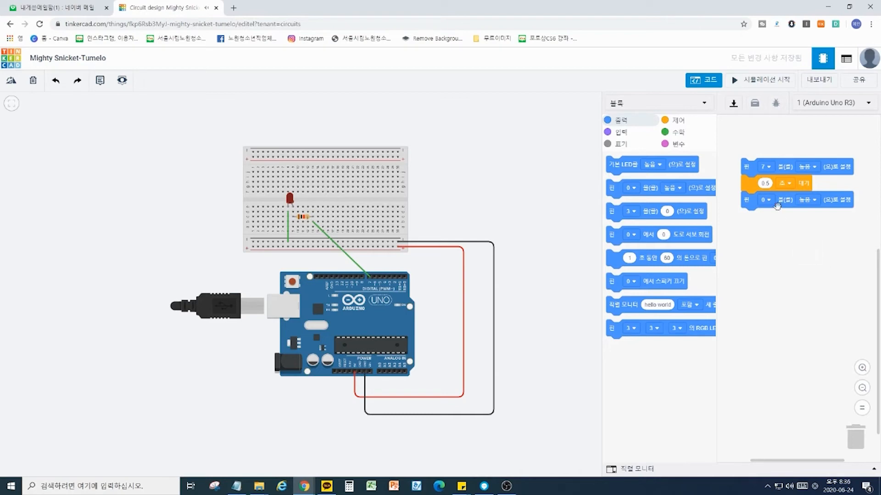
click(766, 200)
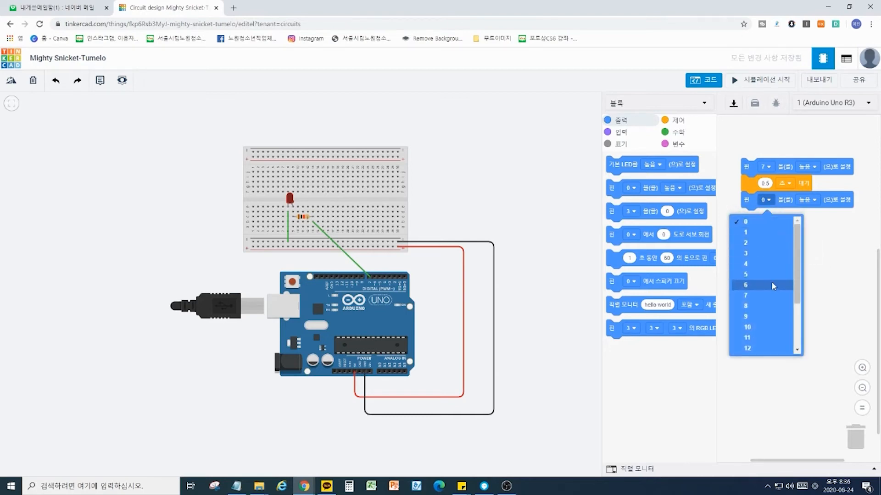
click(771, 296)
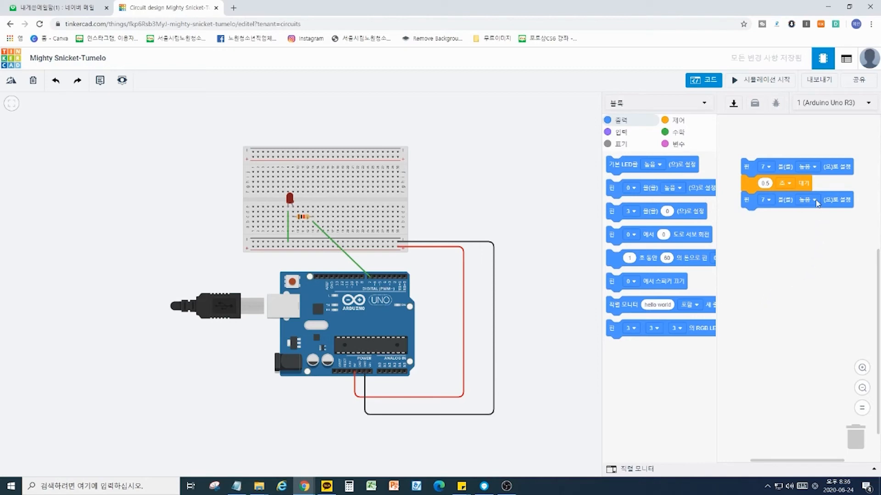
click(815, 200)
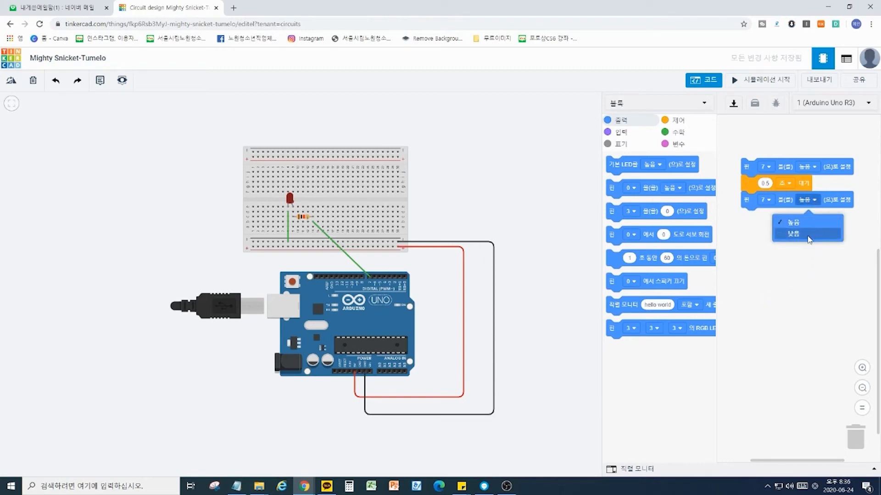
click(809, 238)
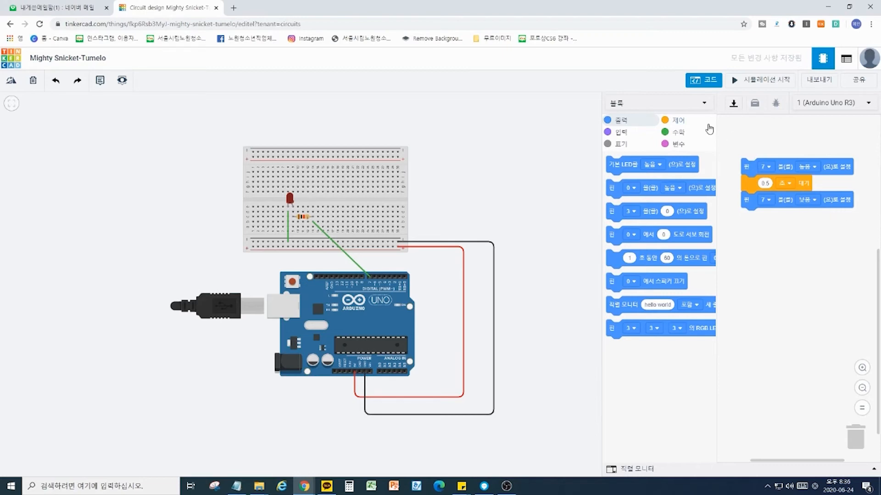
Step: Append a 0.5-second wait block at the end of the stack and run the simulation
click(708, 125)
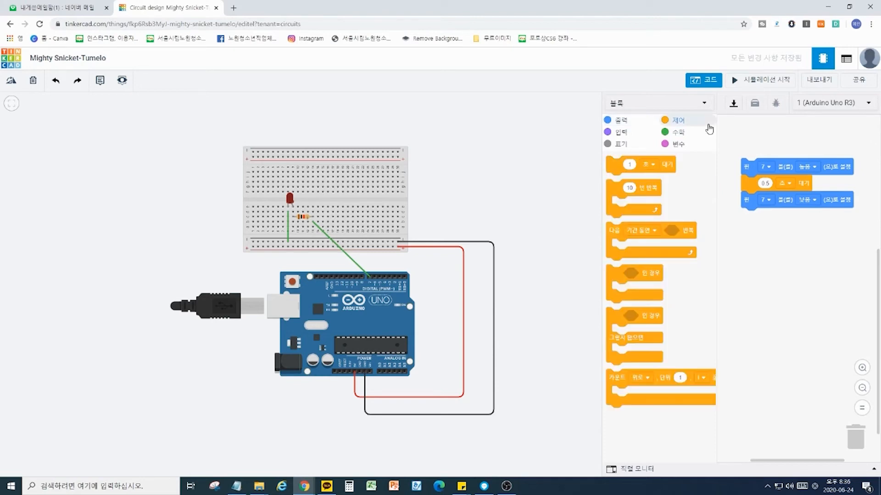
drag(667, 163, 807, 219)
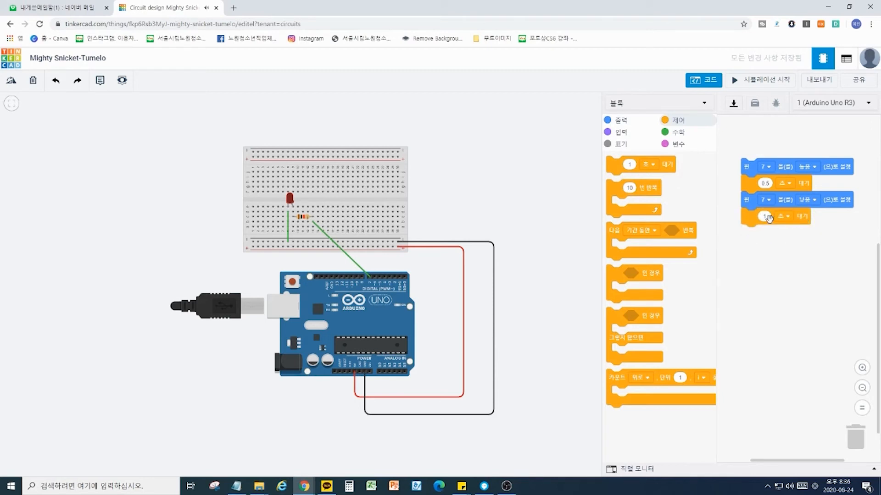
click(766, 216)
text(.5)
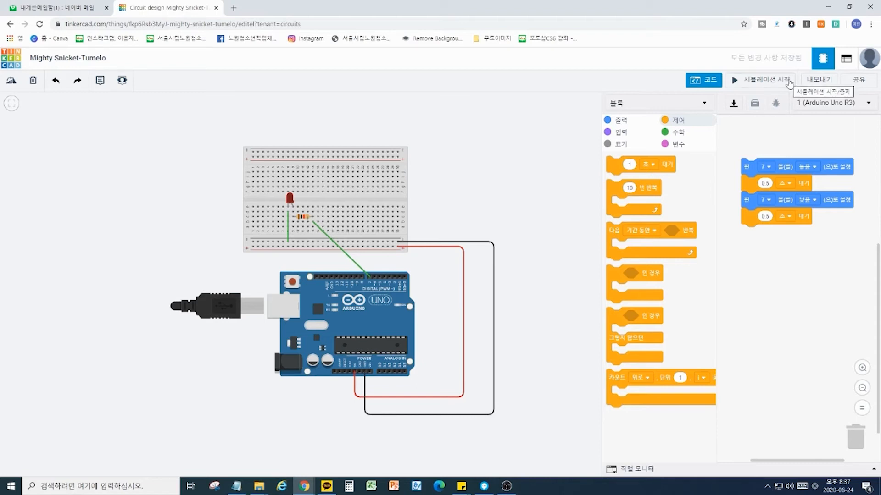
click(789, 83)
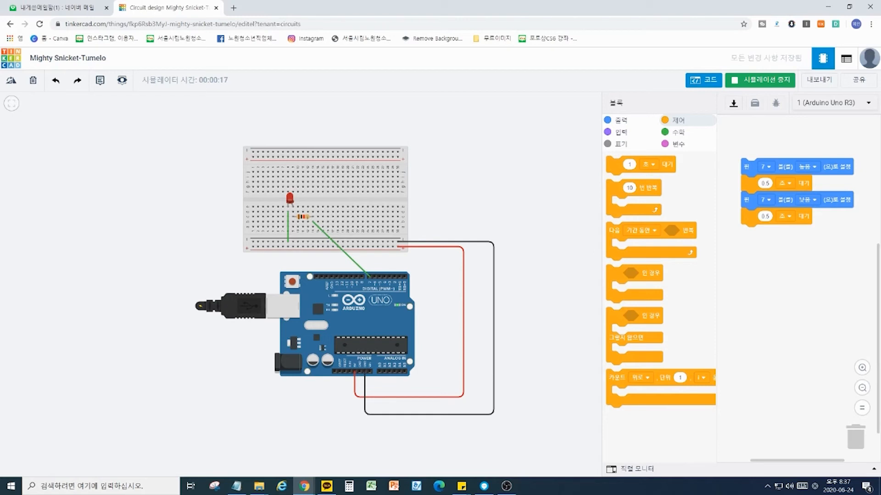
Step: Create a new circuit and place an Arduino Uno R3 with a small breadboard above it
key(alt+Tab)
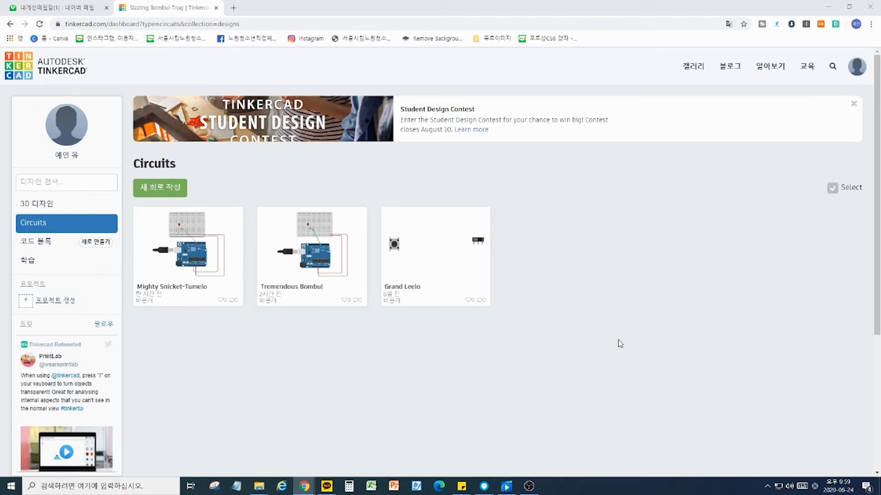
click(181, 184)
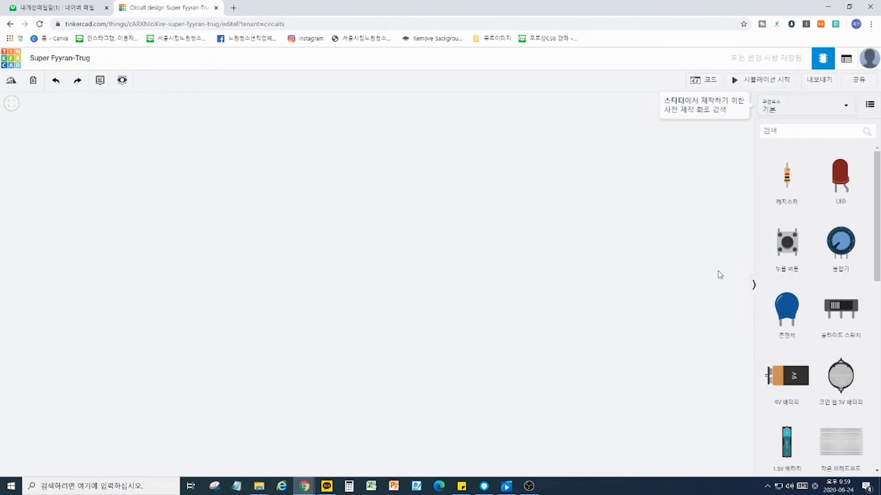
scroll(793, 257, down, 5)
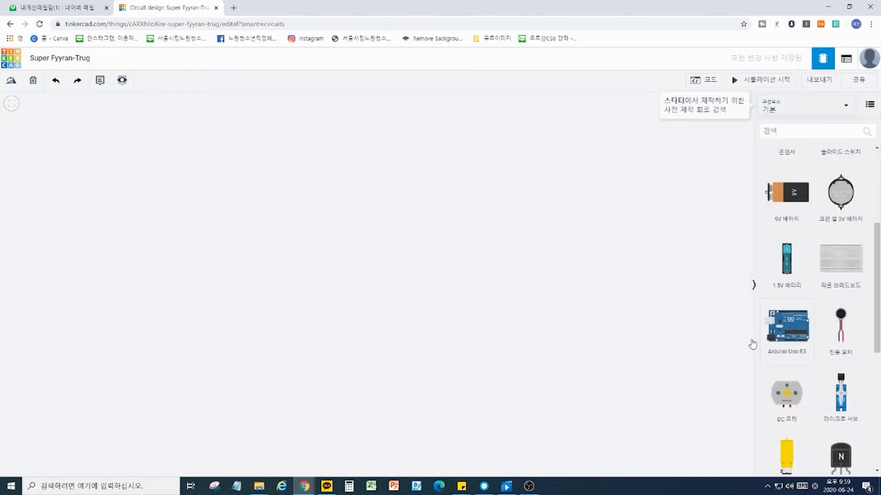
drag(752, 343, 441, 364)
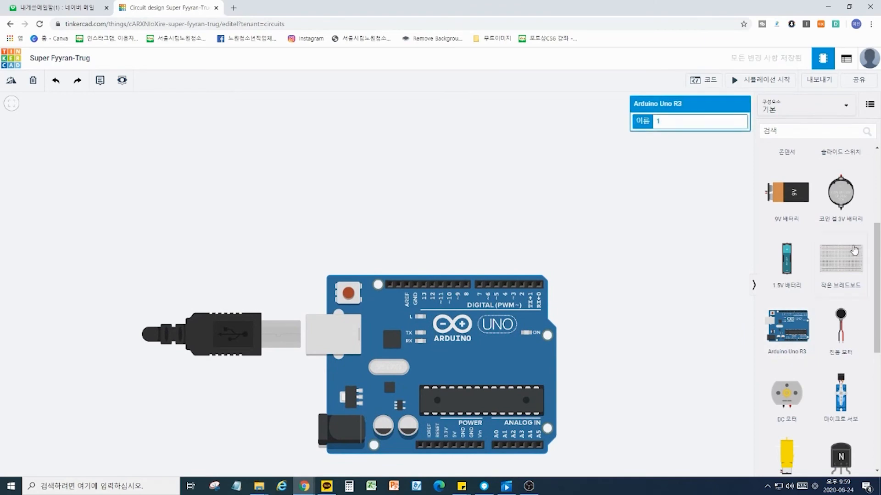
drag(841, 271, 412, 178)
scroll(443, 197, down, 3)
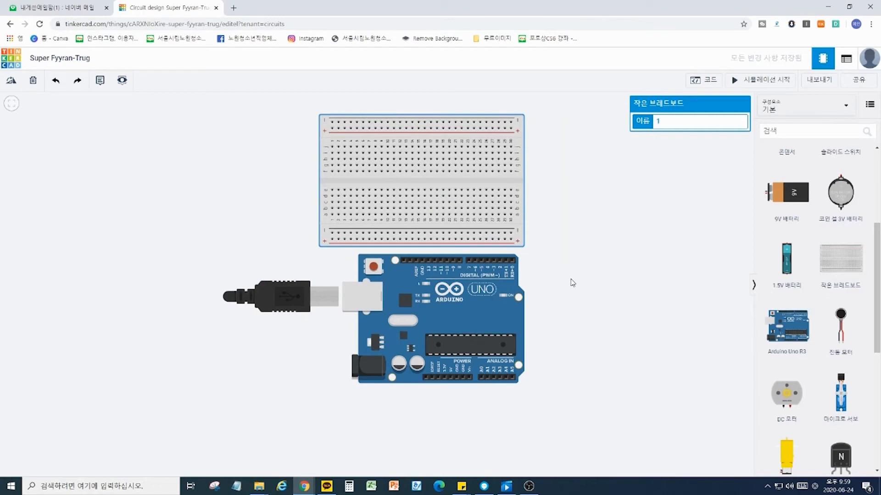
Step: Wire the Arduino's 5V pin to the breadboard's lower positive rail, color the wire red, and straighten its upper corner
click(451, 377)
click(451, 416)
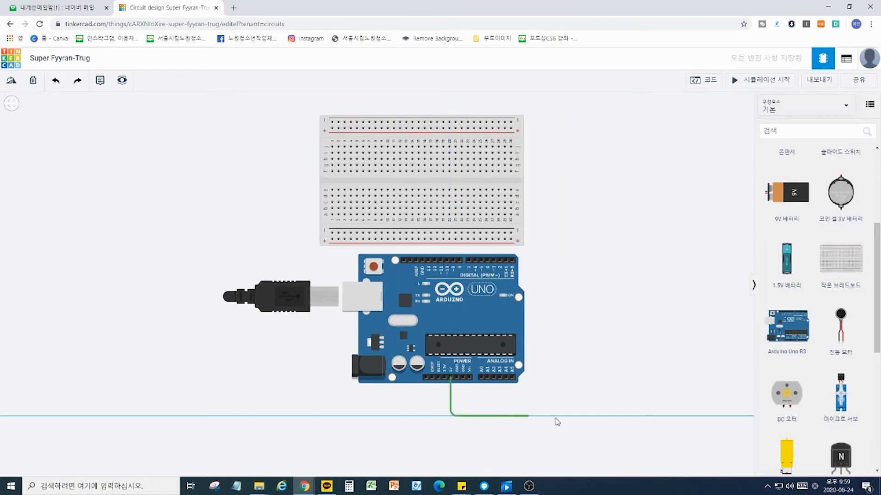
click(615, 415)
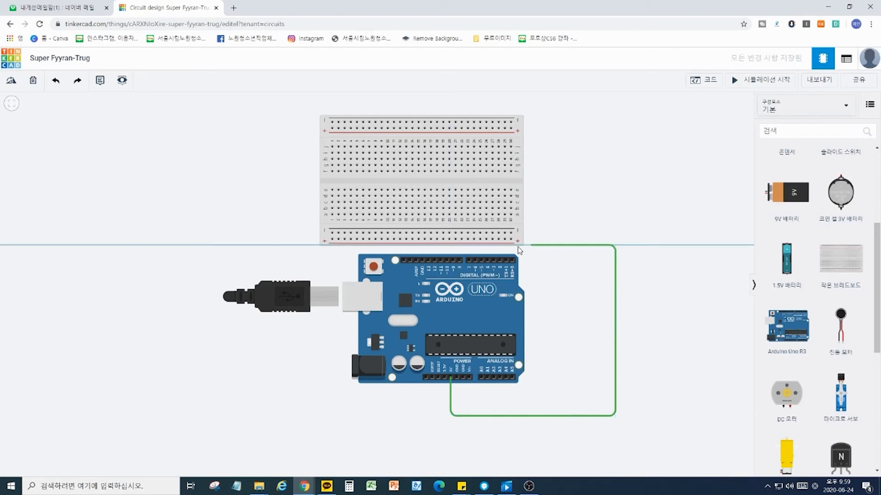
click(615, 245)
click(511, 242)
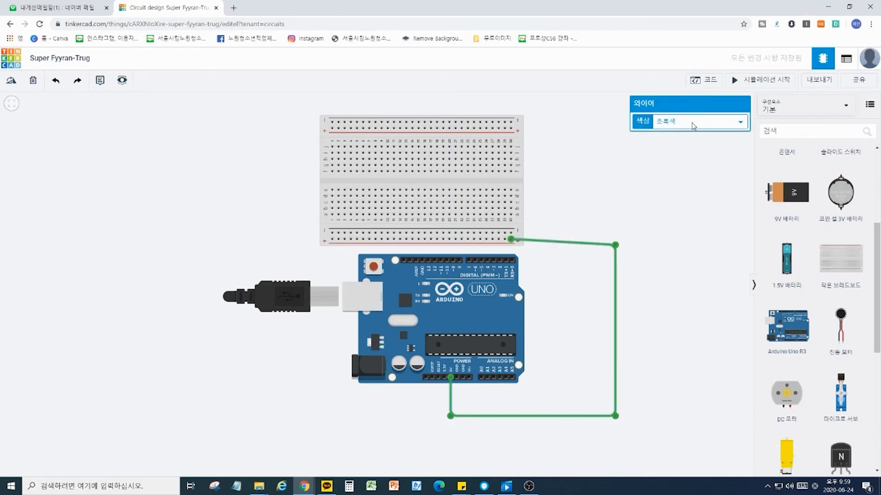
click(694, 123)
click(693, 142)
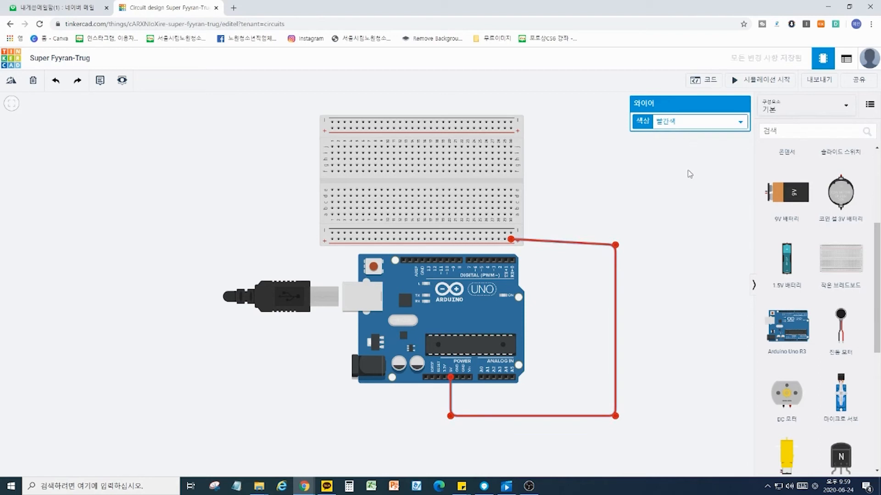
drag(618, 247, 618, 240)
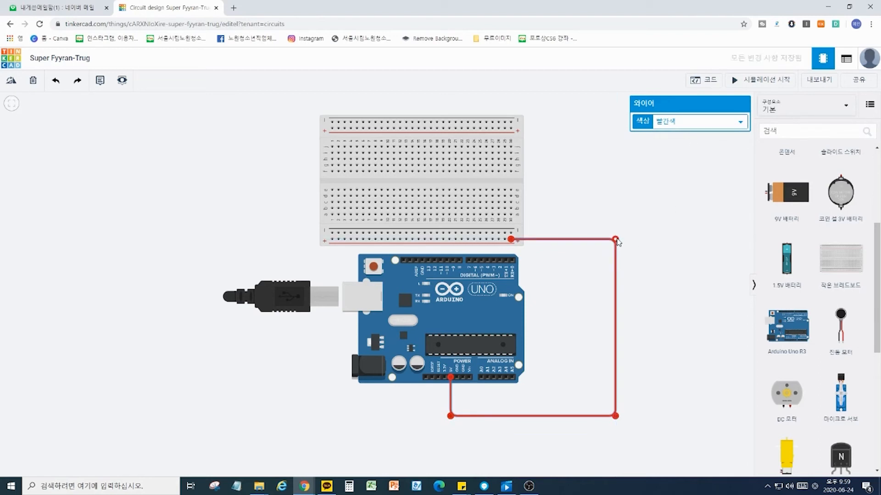
click(644, 300)
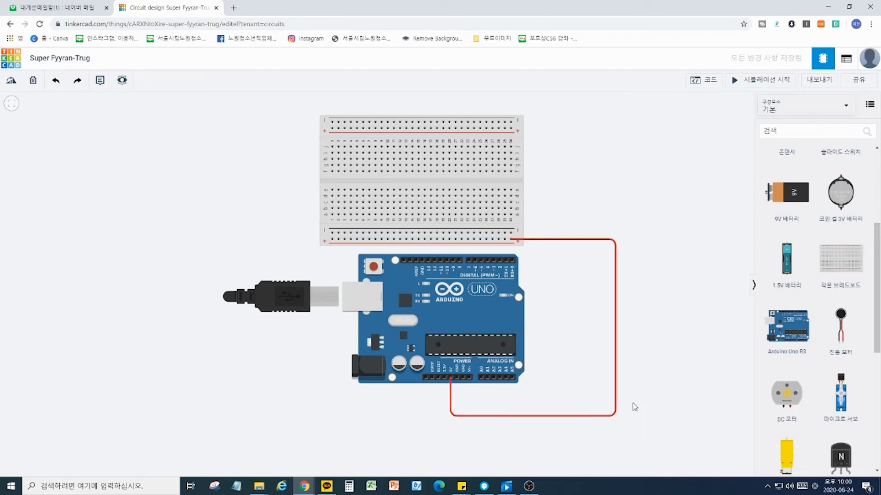
Step: Wire the Arduino's GND pin to the breadboard's lower negative rail, color the wire black, and straighten its upper corner
click(464, 377)
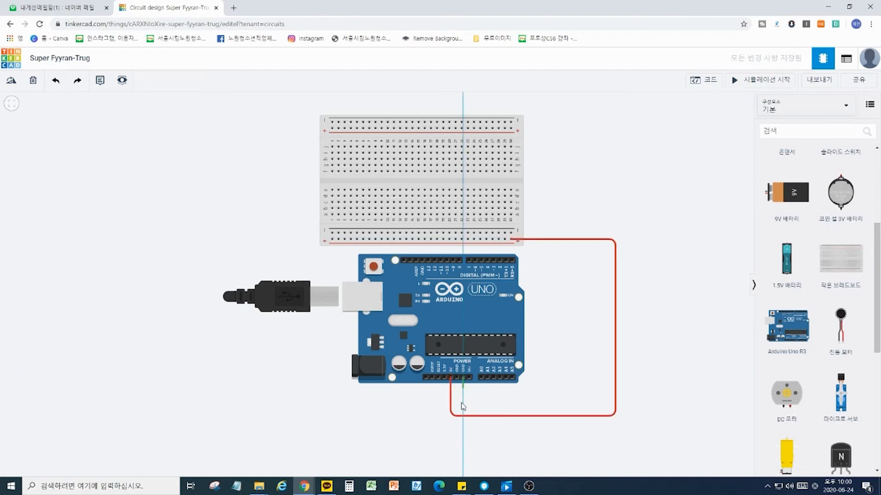
click(462, 431)
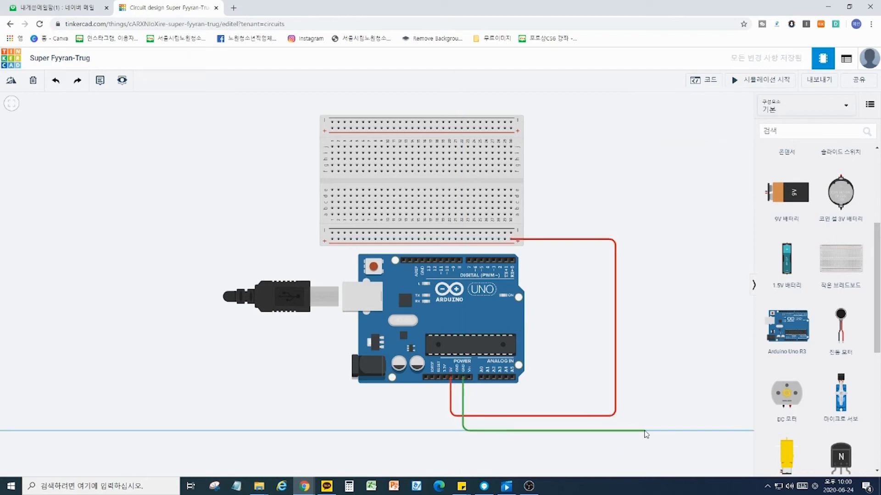
click(645, 431)
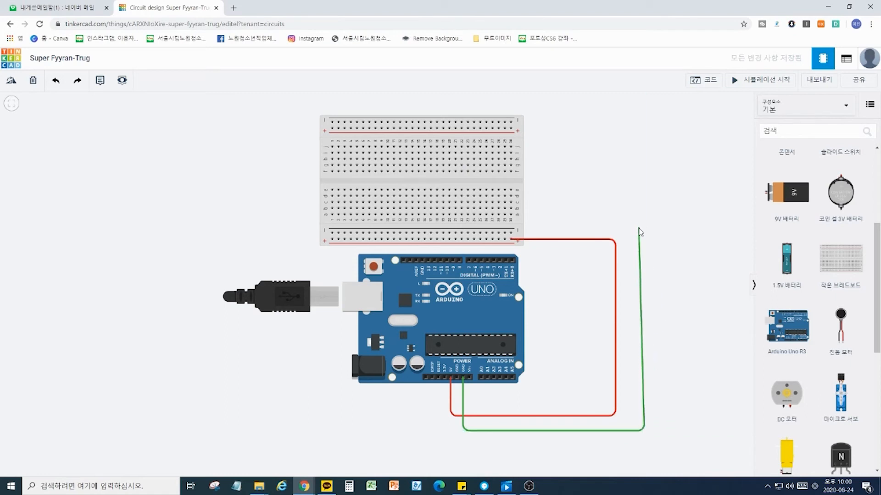
click(641, 230)
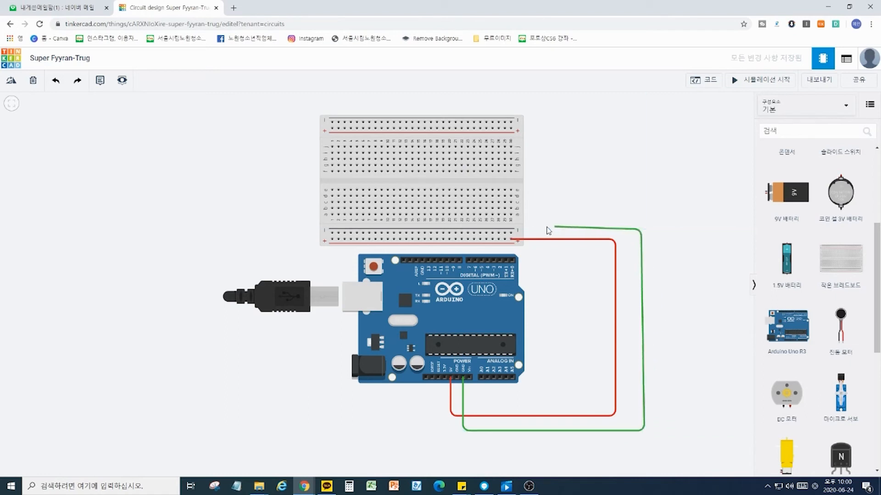
click(512, 235)
click(685, 122)
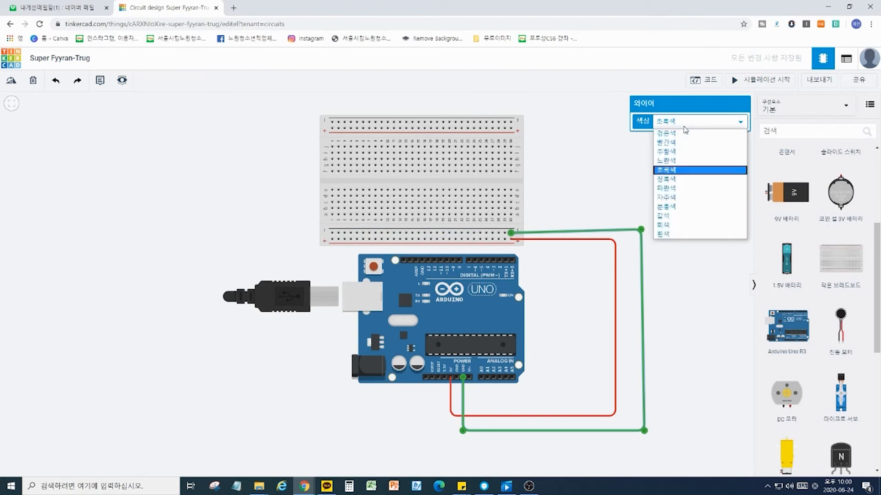
click(684, 122)
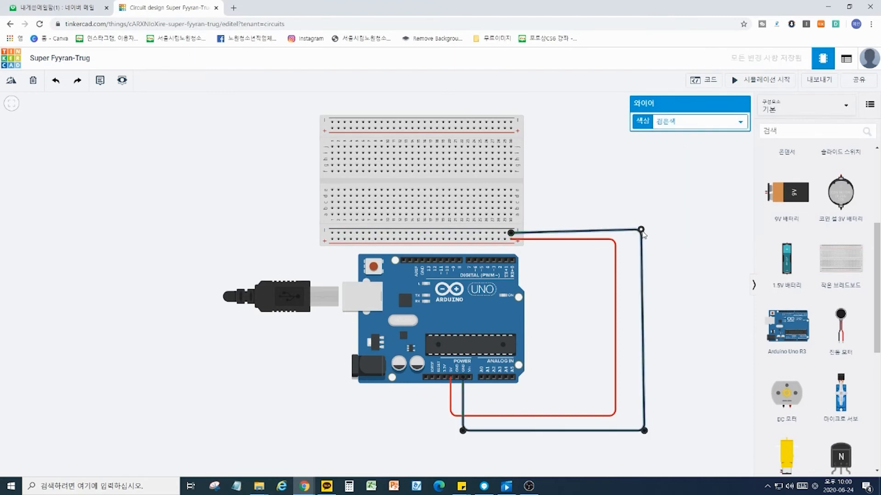
click(693, 202)
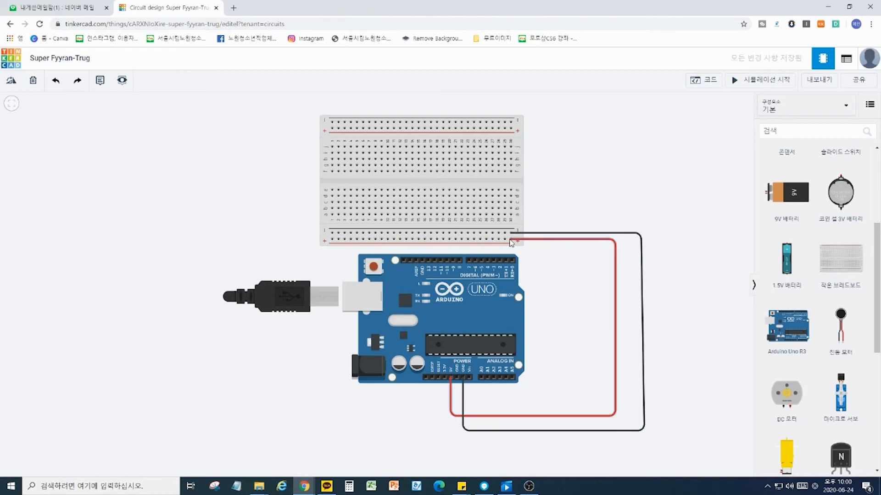
Step: Add a pushbutton and place it on the breadboard straddling the center gap, right of the middle
drag(641, 189, 491, 194)
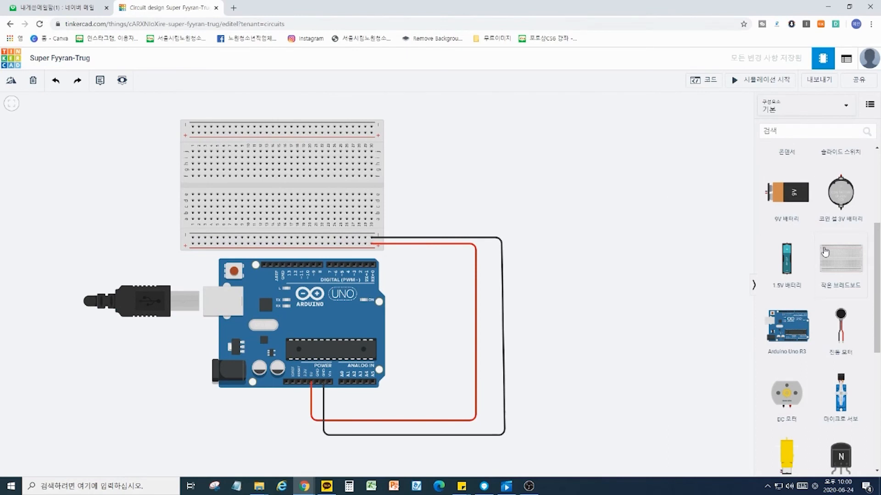
scroll(823, 250, up, 4)
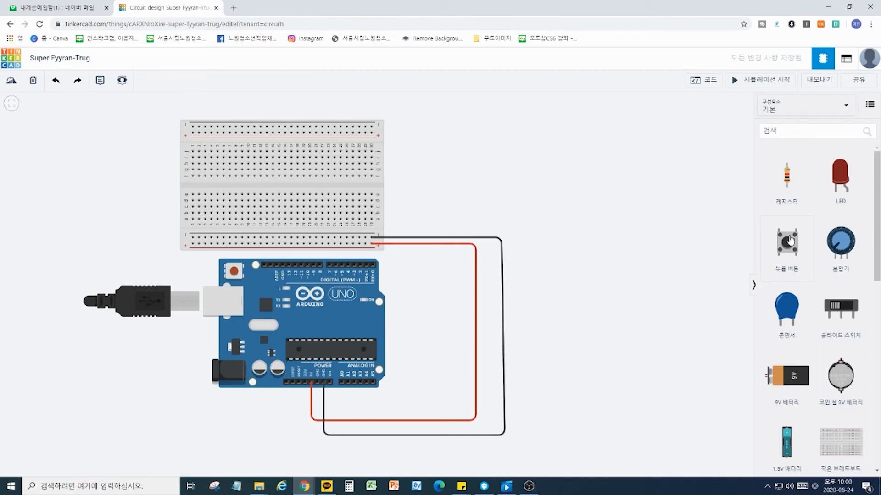
drag(787, 243, 489, 189)
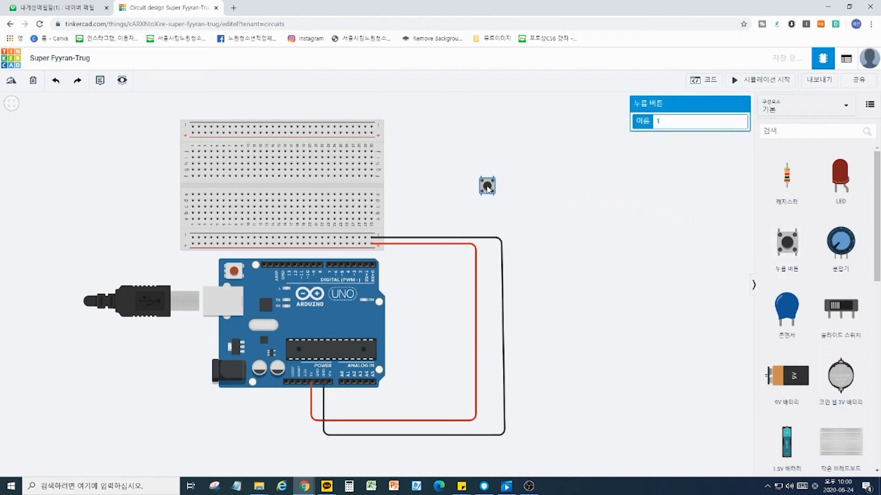
click(537, 190)
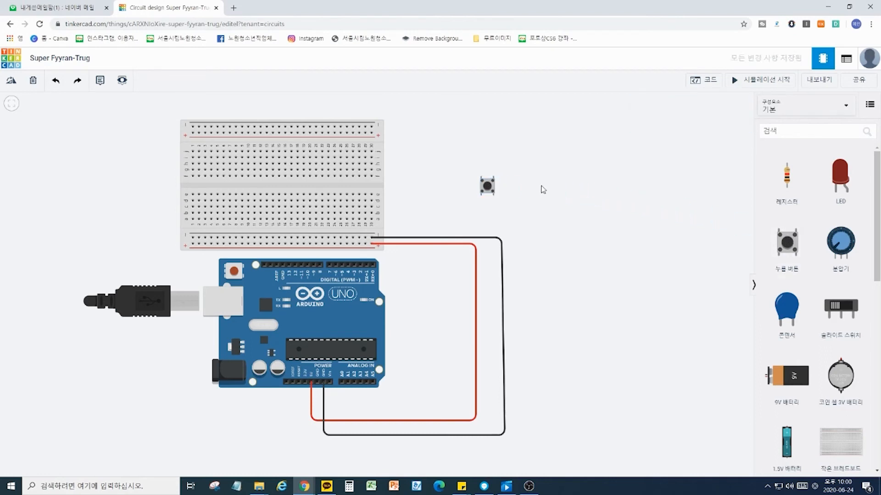
drag(489, 188, 315, 189)
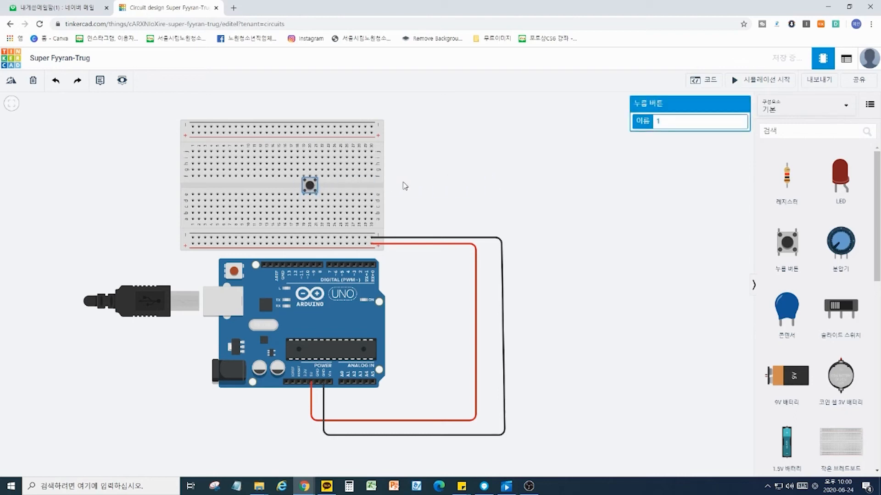
click(417, 186)
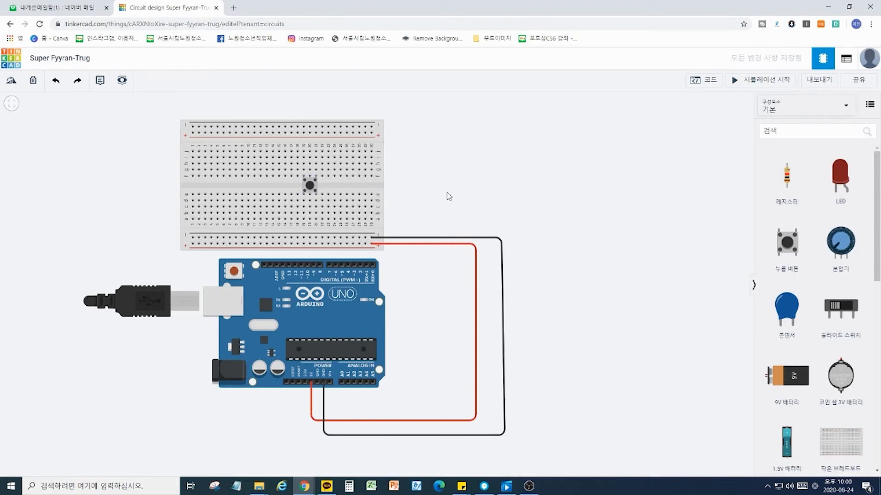
Step: Wire the pushbutton's lower-left leg column to the breadboard's lower positive rail and color the wire red
click(303, 201)
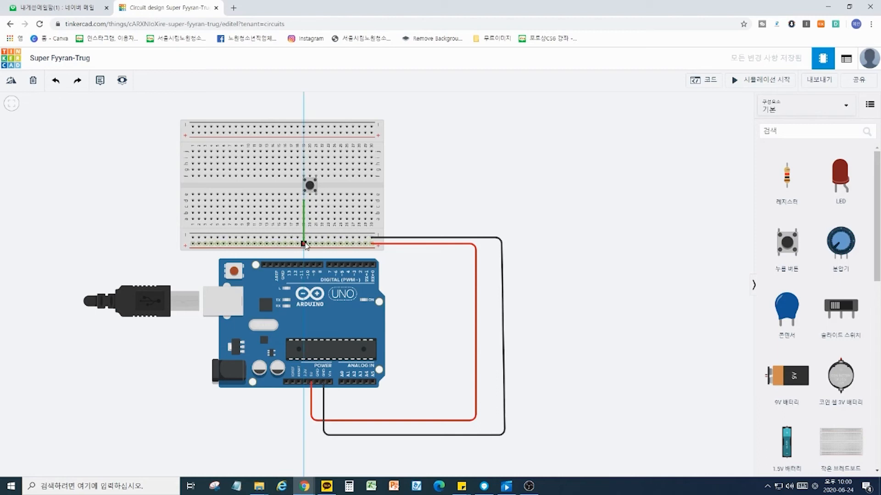
click(304, 244)
click(740, 121)
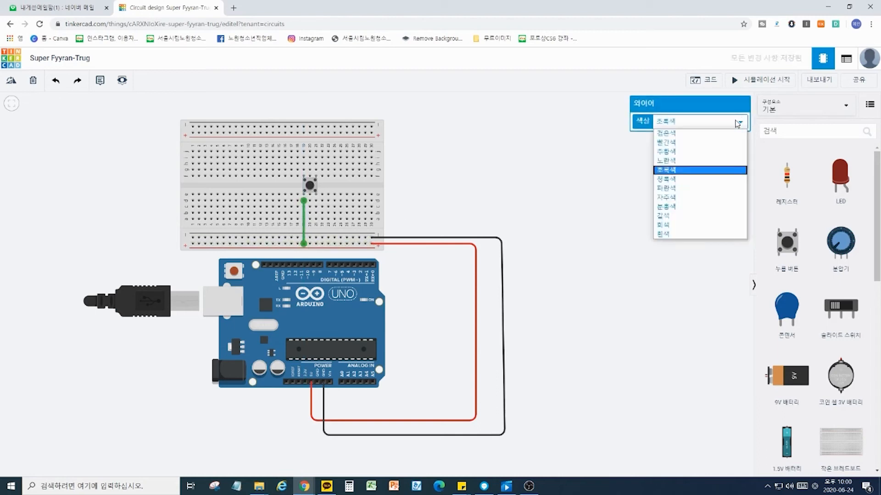
click(729, 142)
click(529, 161)
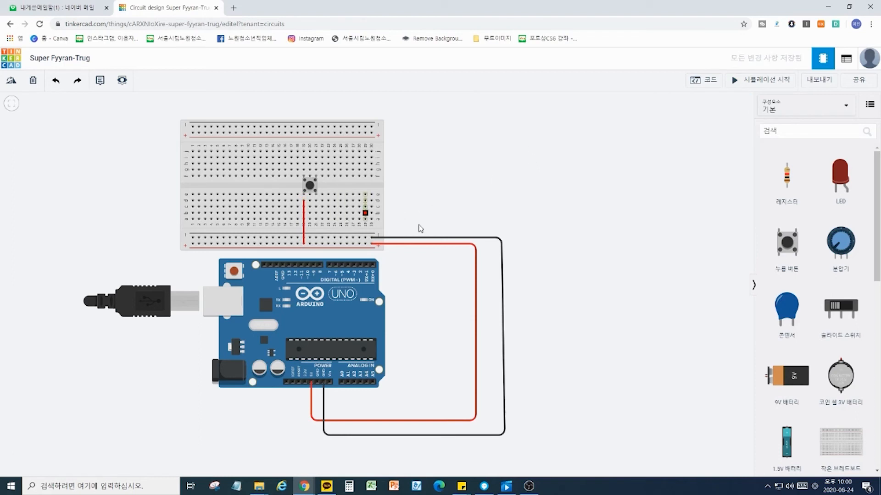
Step: Add a resistor, rotate it horizontally, and place it extending right from the pushbutton's lower-right leg column
drag(776, 194, 475, 195)
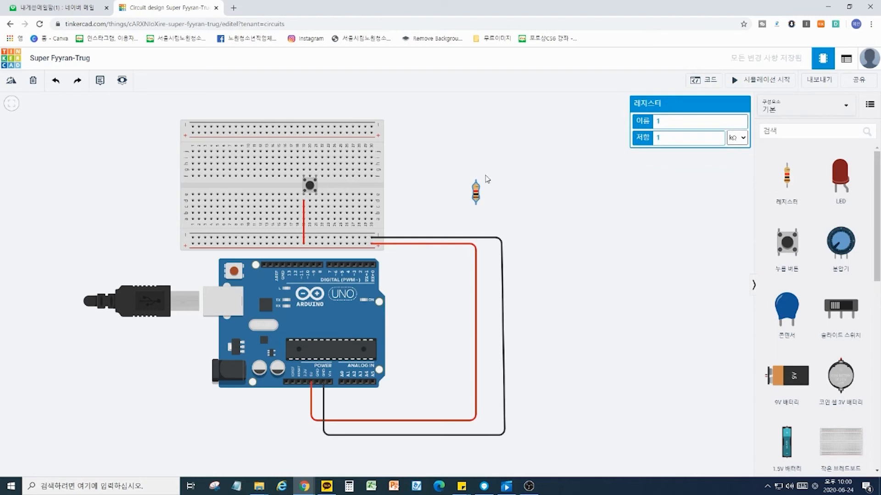
click(12, 86)
drag(477, 196, 330, 205)
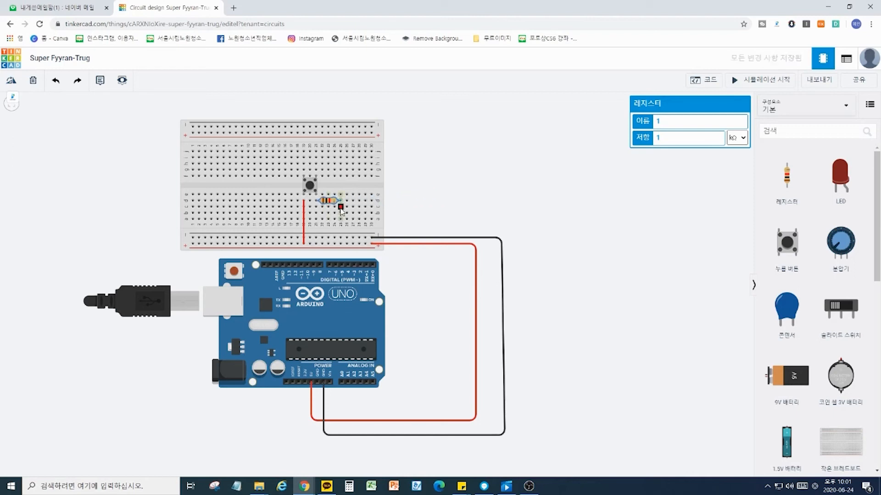
Step: Wire the resistor's right end column to the breadboard's lower negative rail and color the wire black
click(341, 207)
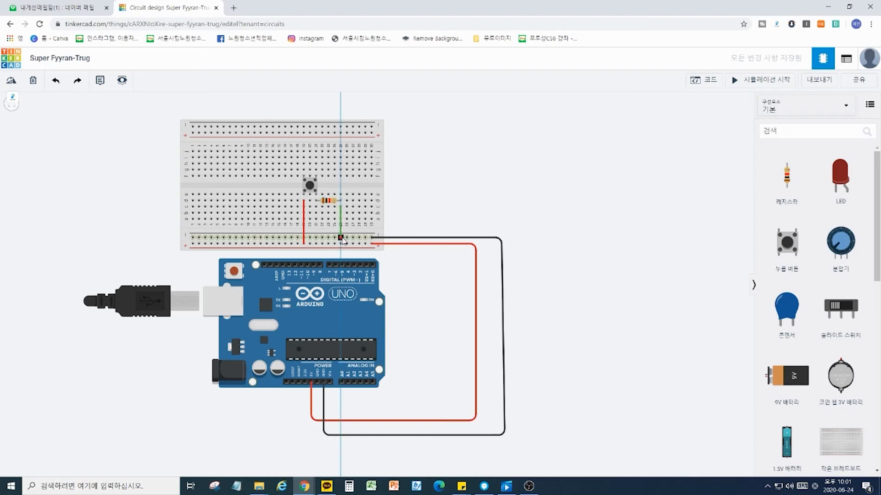
click(341, 237)
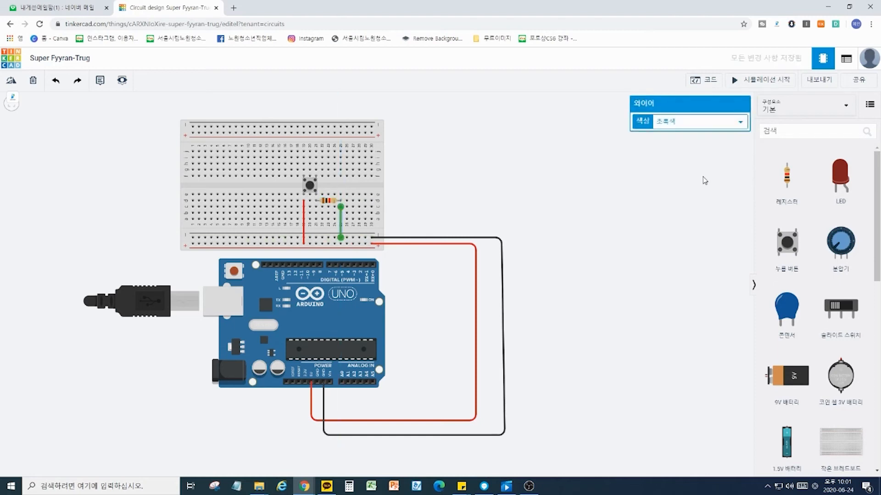
click(733, 122)
click(718, 134)
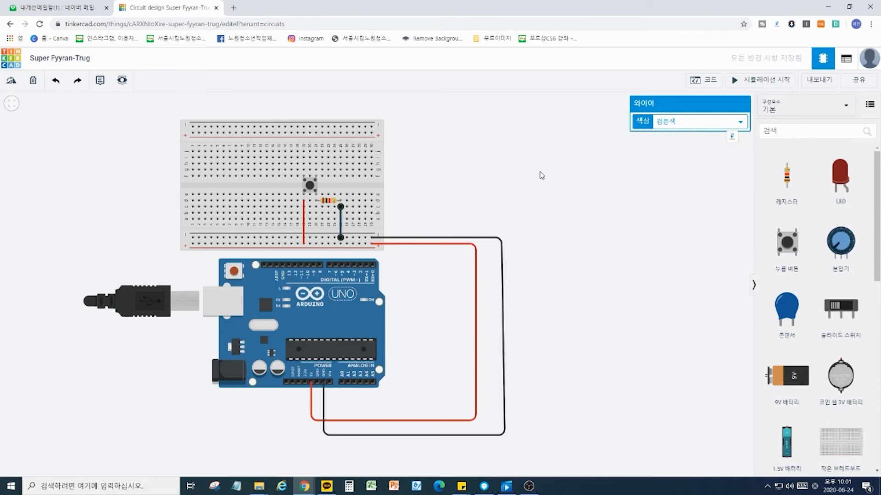
click(493, 175)
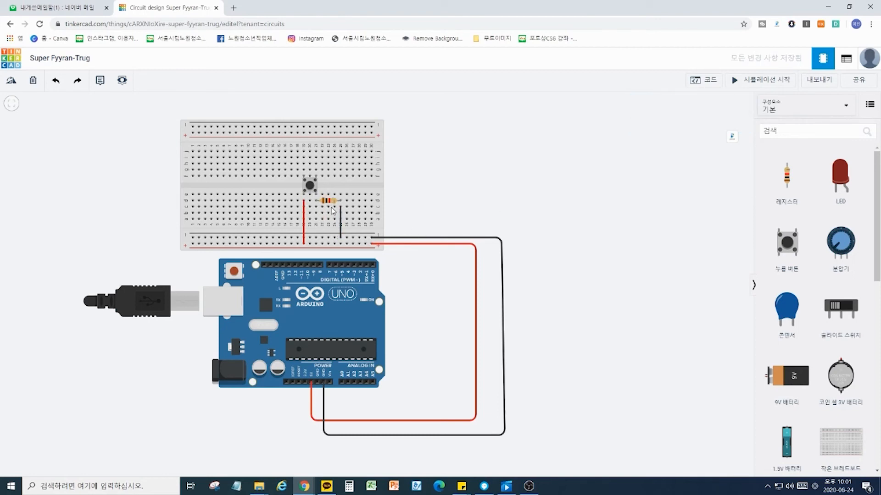
Step: Wire the column shared by the pushbutton's lower-right leg and the resistor to Arduino digital pin 7
click(316, 193)
click(316, 214)
click(329, 265)
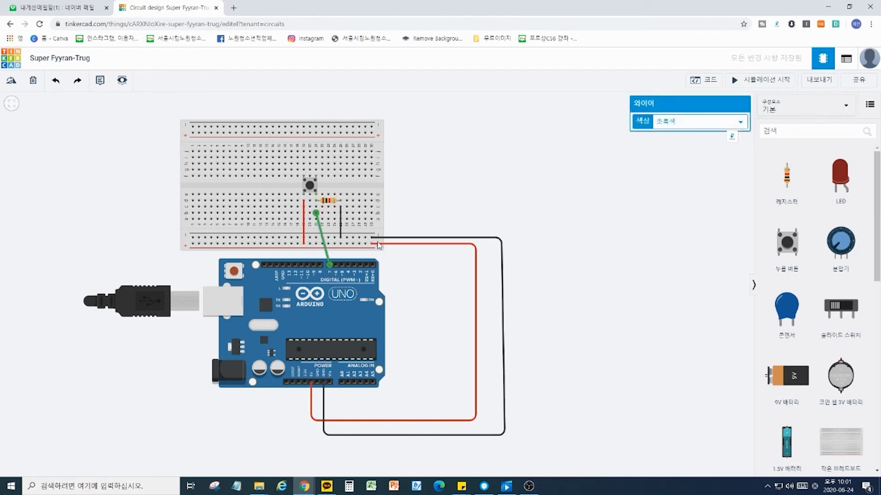
click(440, 192)
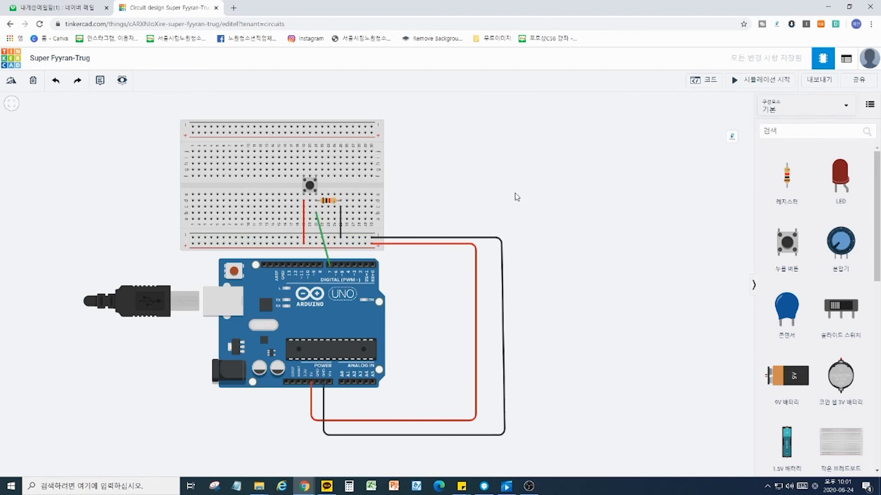
Step: Place a piezo on the breadboard left of the pushbutton and wire its right leg to the lower negative rail in black
scroll(839, 316, down, 10)
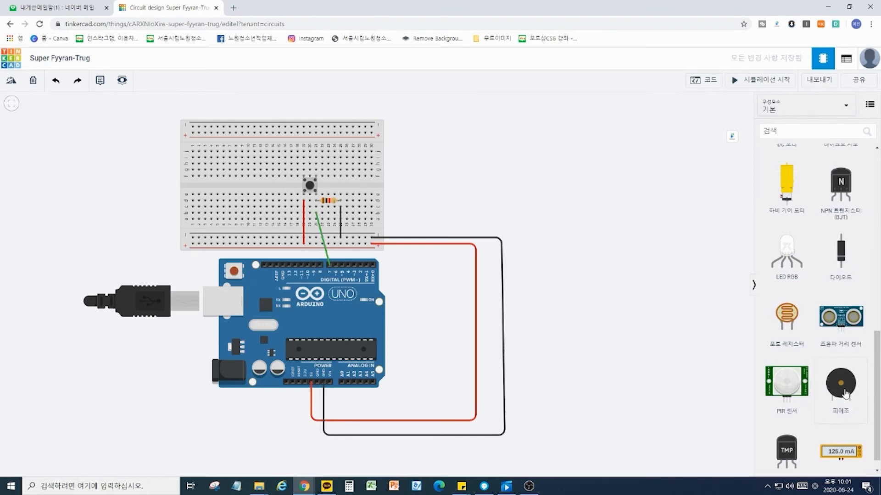
drag(845, 394, 243, 195)
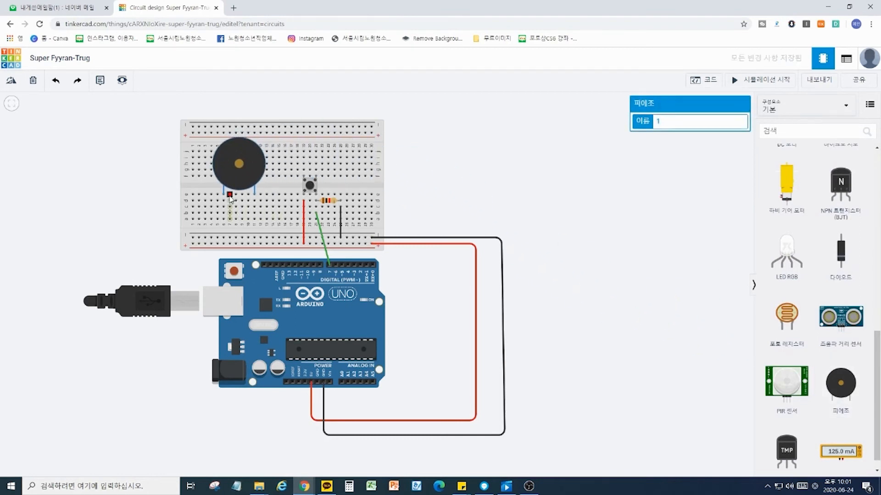
click(255, 208)
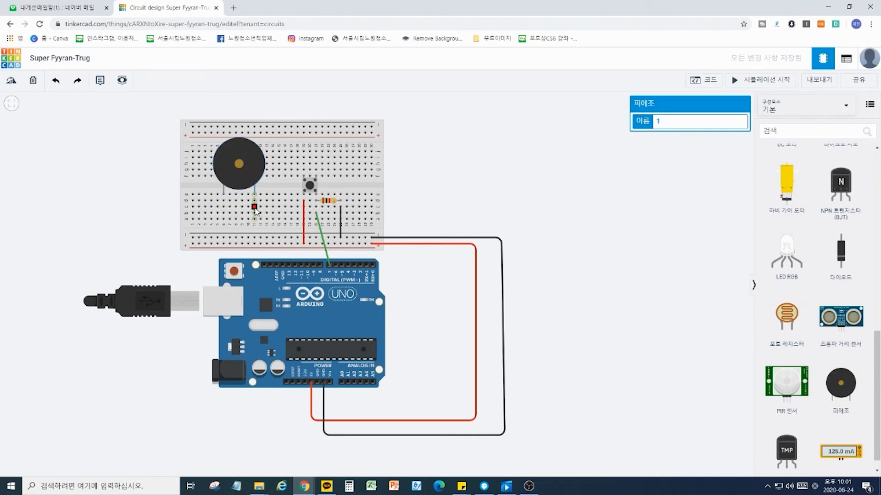
click(272, 237)
click(674, 123)
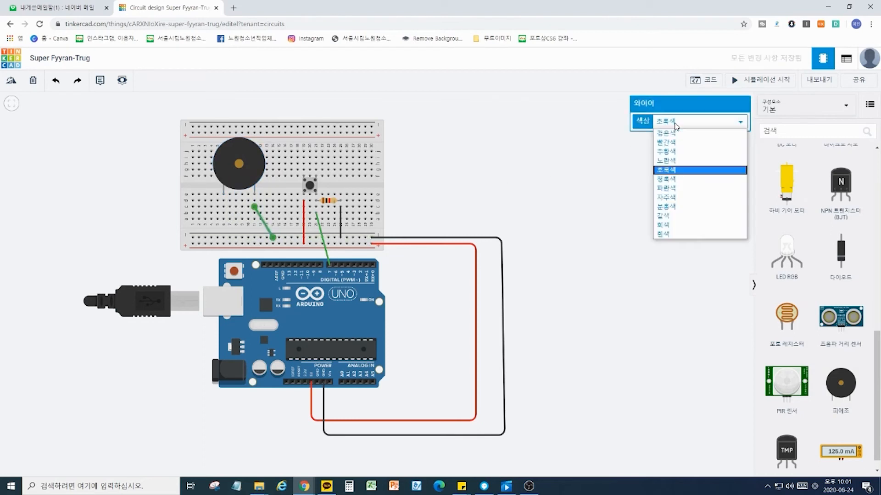
click(678, 134)
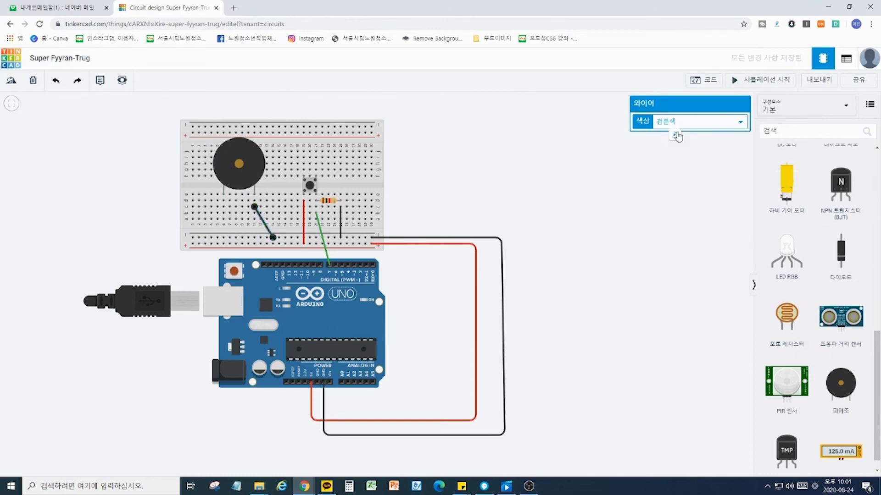
Step: Wire the piezo's left leg column to Arduino digital pin 8
click(224, 212)
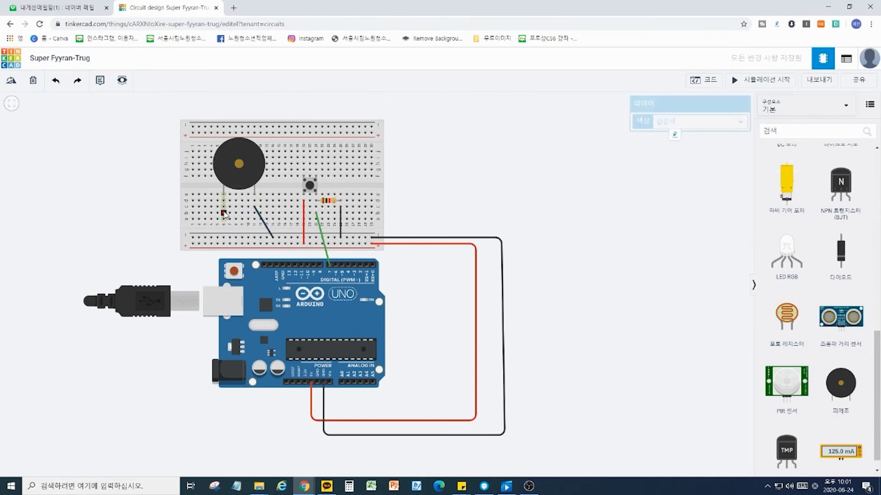
click(320, 266)
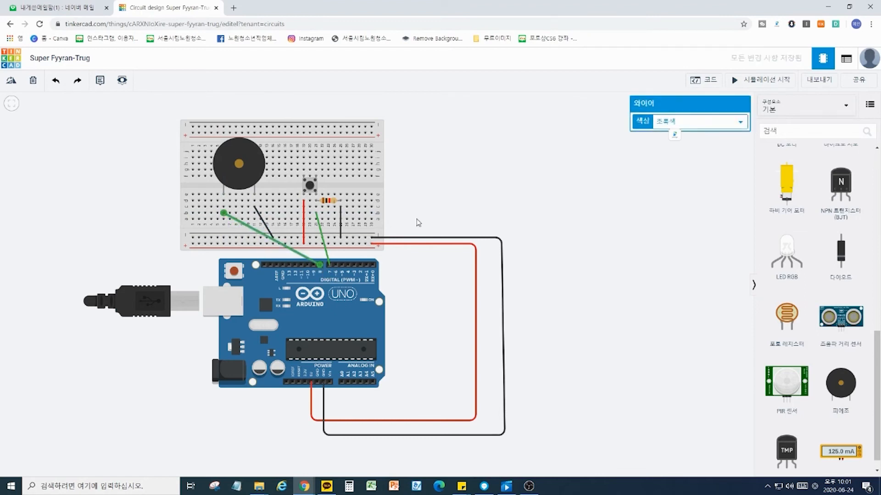
click(483, 156)
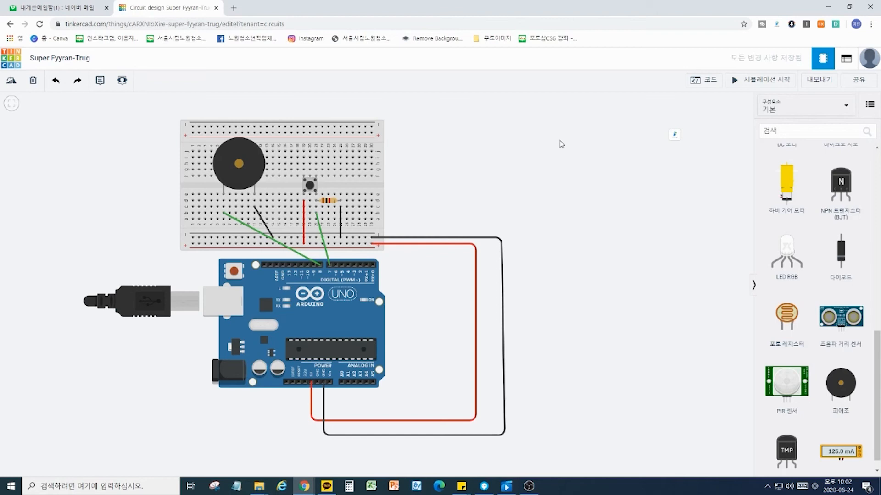
Step: Open the block code editor, widen it, and delete the default LED blink blocks
click(710, 83)
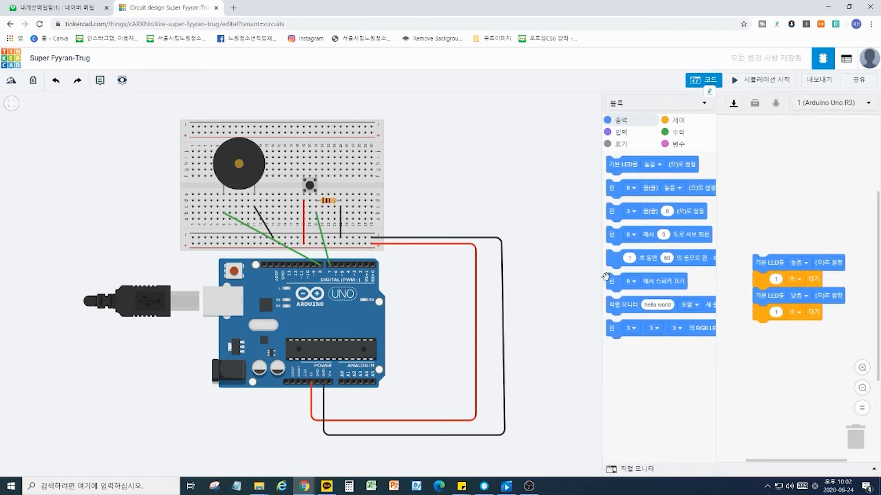
drag(602, 277, 540, 278)
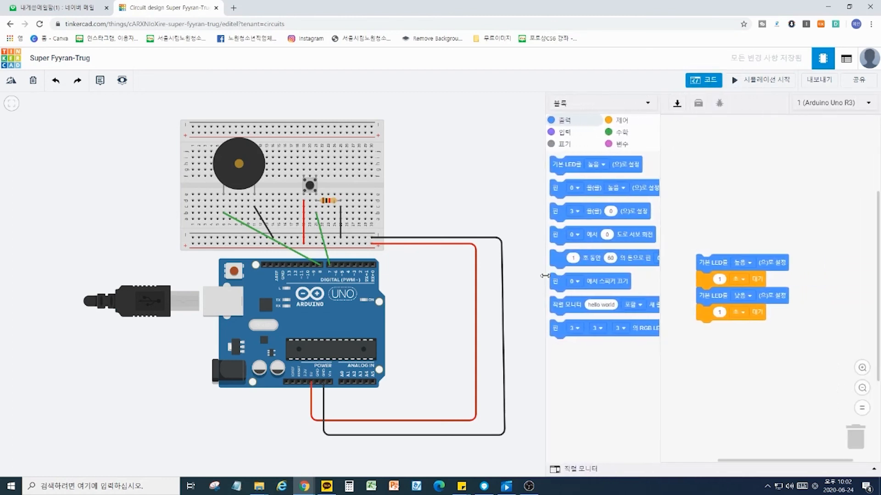
drag(737, 292, 856, 434)
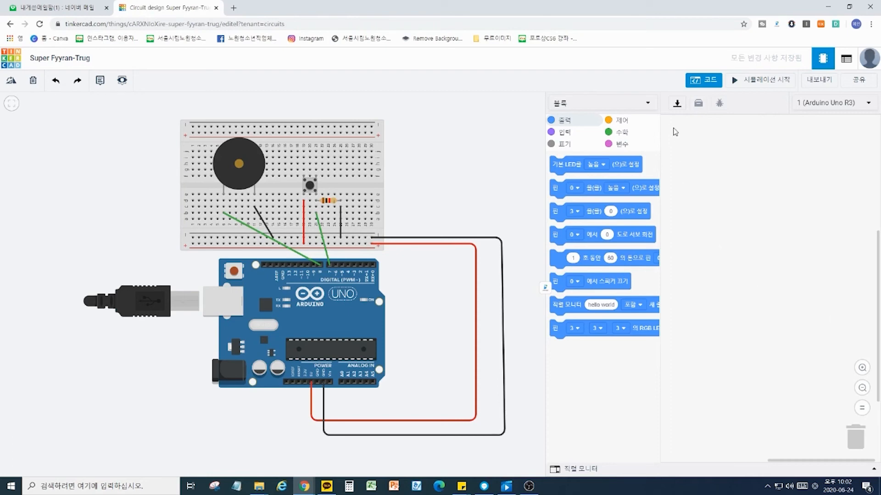
Step: Create a new variable named tmp
click(628, 145)
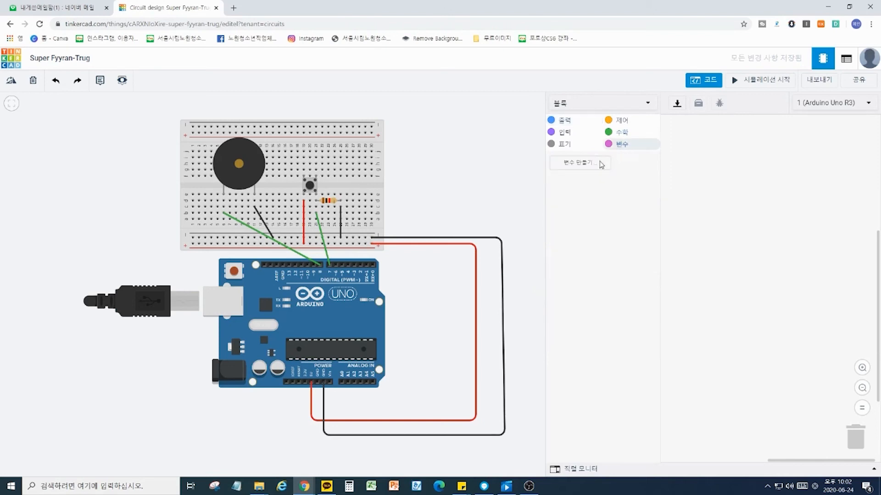
click(587, 165)
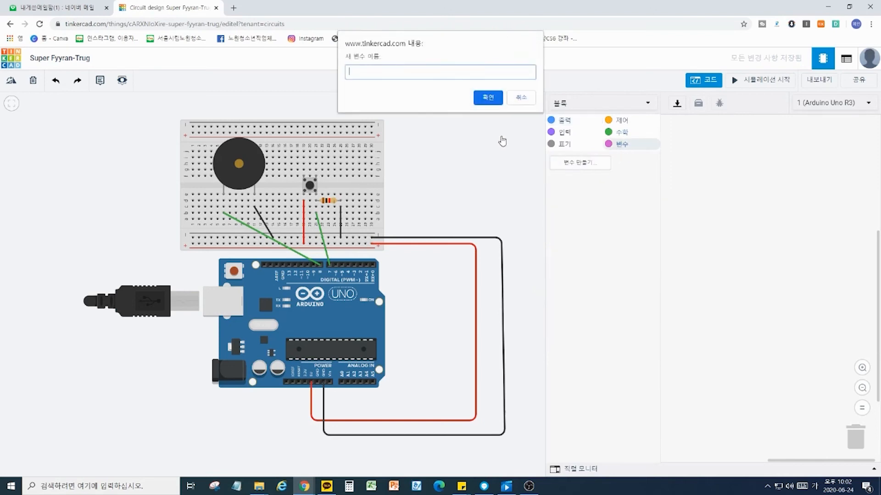
text(ㅅ)
key(BackSpace)
key(Hangul)
text(tmp)
click(493, 100)
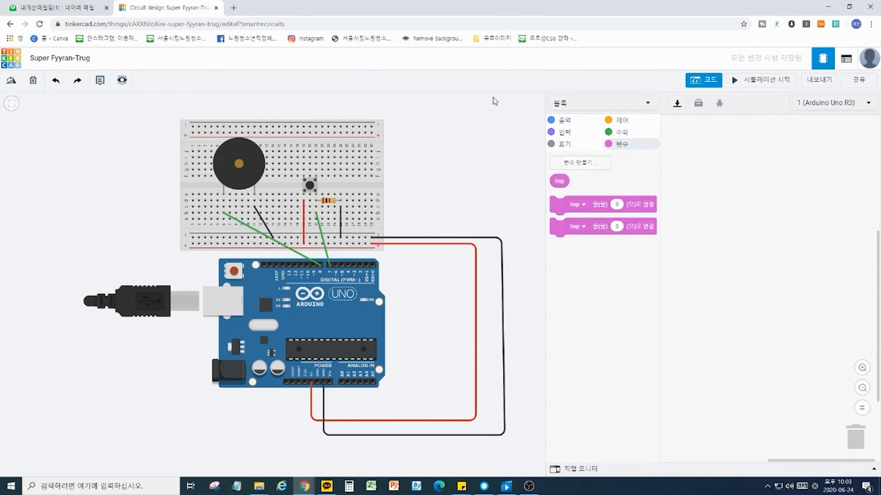
Step: Add a block to the empty program that sets tmp to the digital reading of pin 7
drag(599, 205, 727, 195)
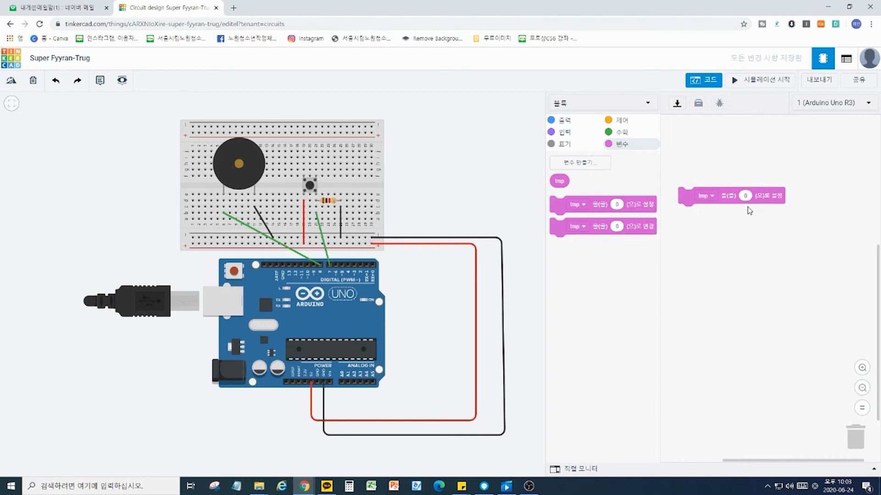
click(575, 137)
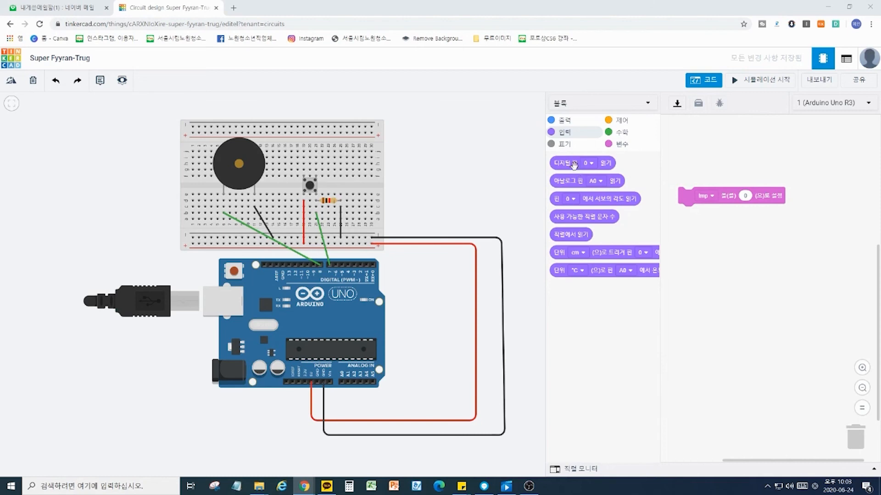
drag(574, 165, 767, 200)
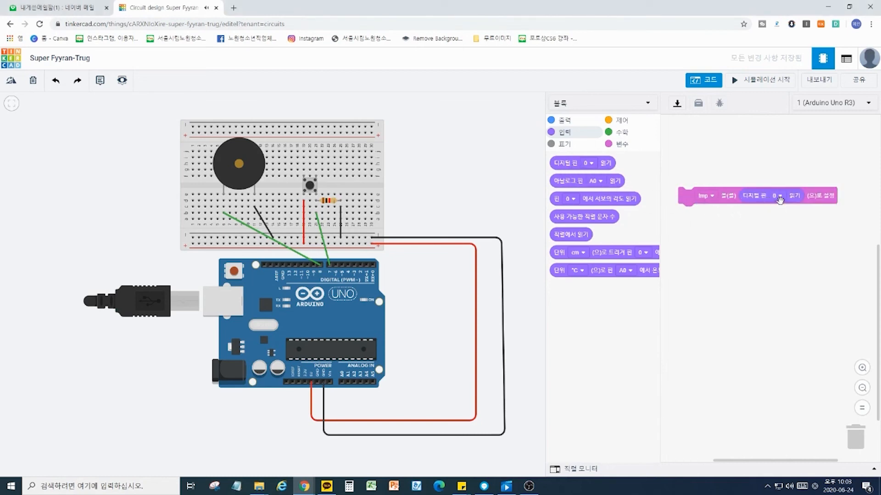
click(780, 196)
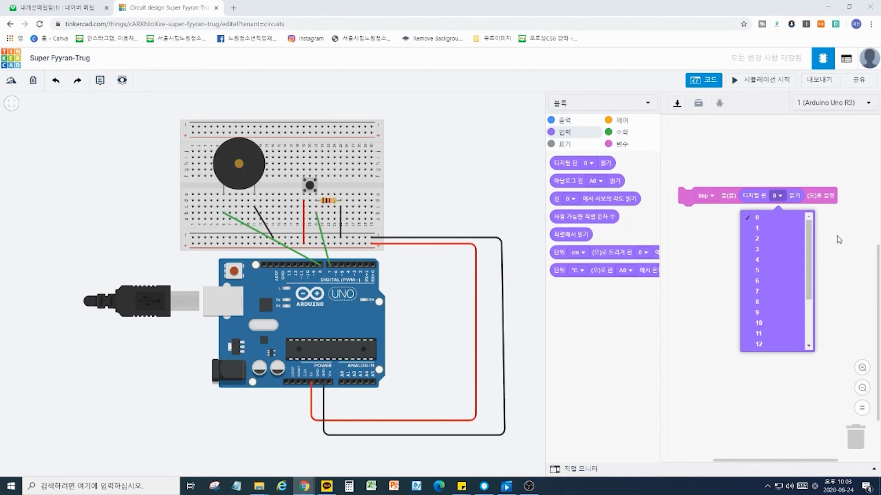
click(775, 293)
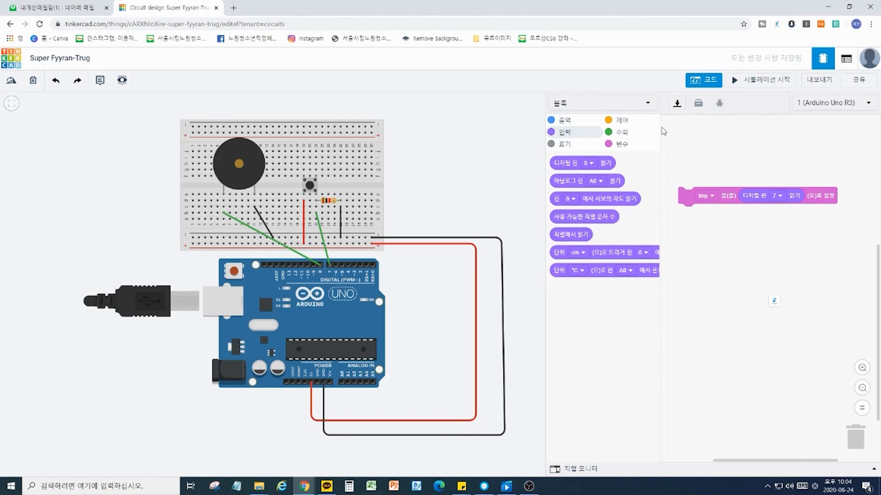
Step: Attach an if block below the tmp assignment and give it the condition tmp = 1
click(620, 120)
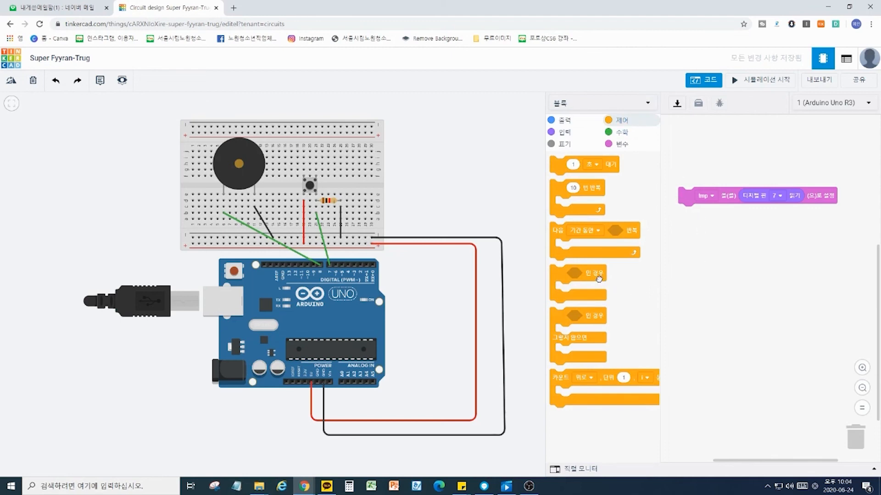
drag(599, 278, 729, 216)
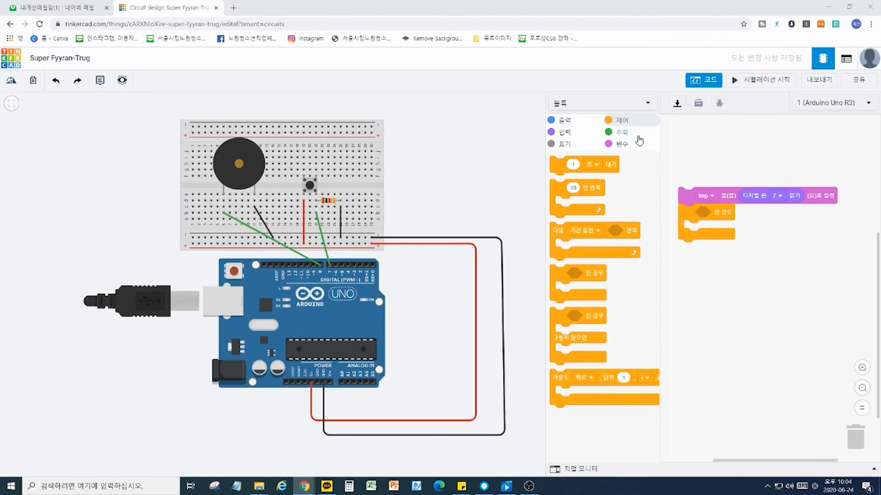
click(638, 137)
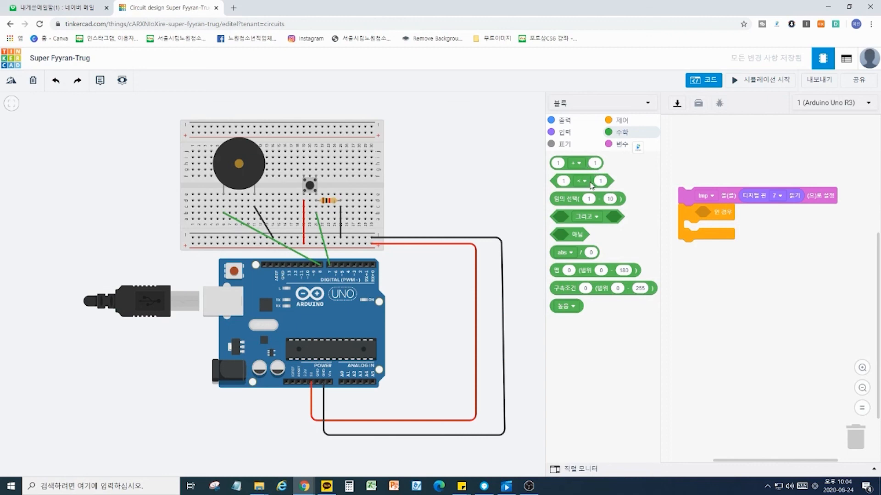
drag(591, 185, 730, 218)
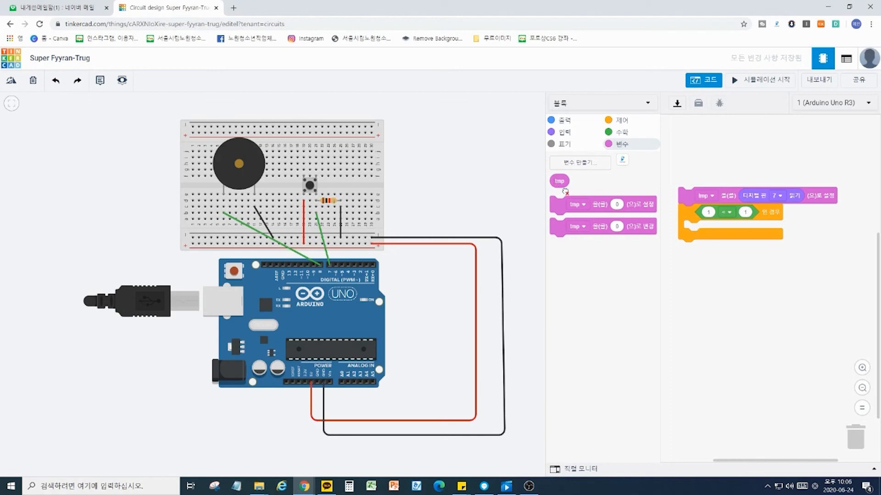
drag(564, 189, 709, 215)
click(735, 214)
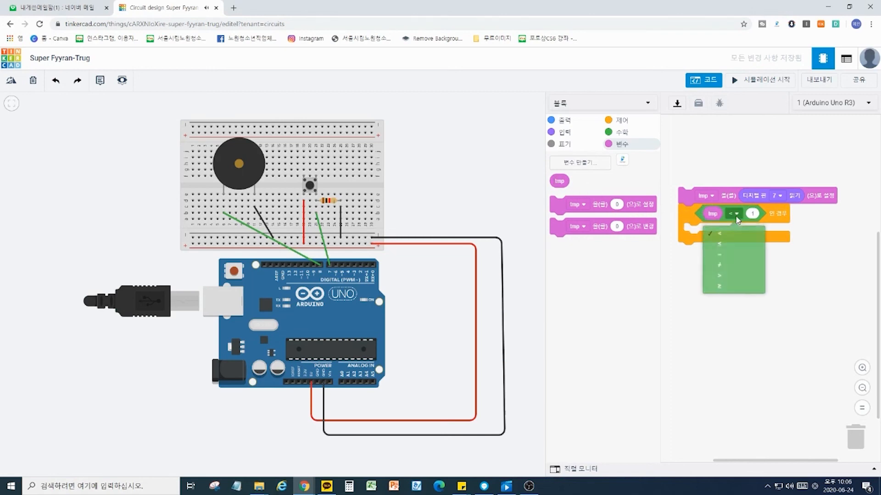
click(732, 256)
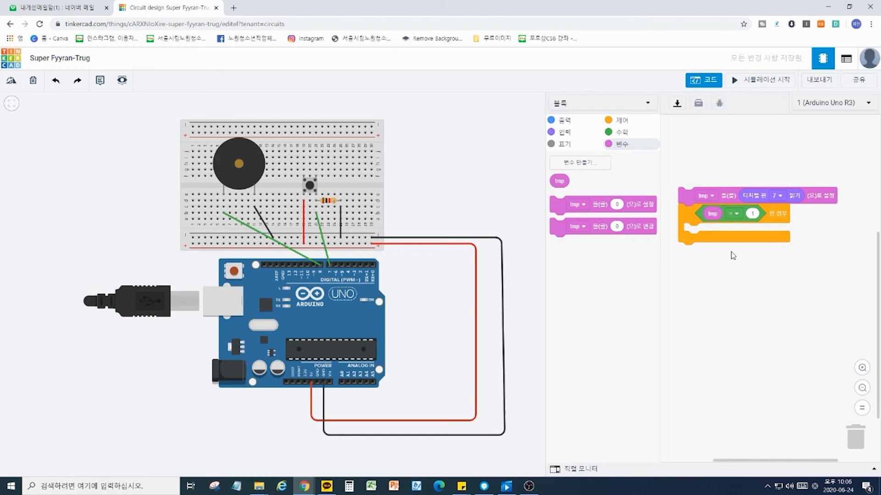
Step: Insert a play-speaker block inside the if block, using pin 8 with tone 60 for 1 second
click(577, 124)
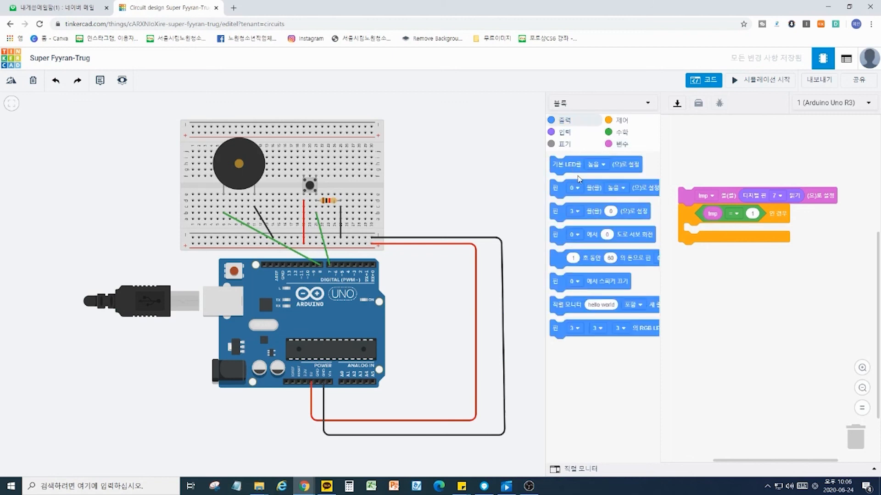
drag(586, 256, 719, 233)
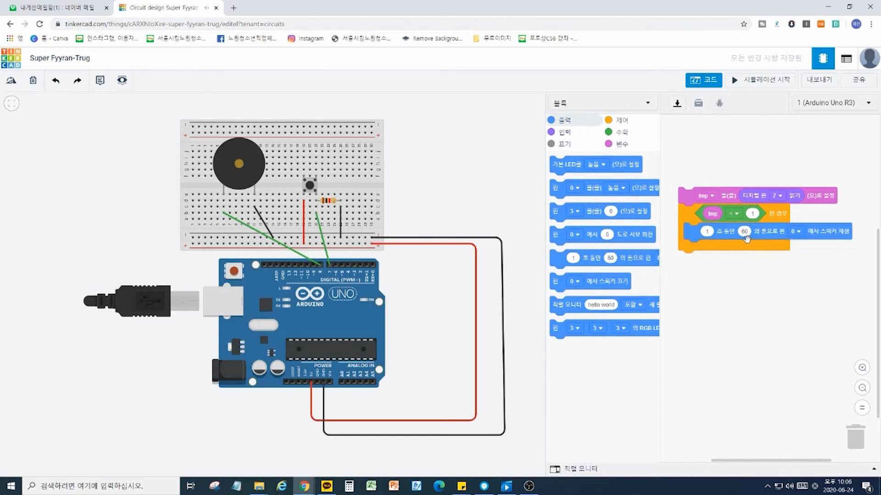
click(801, 233)
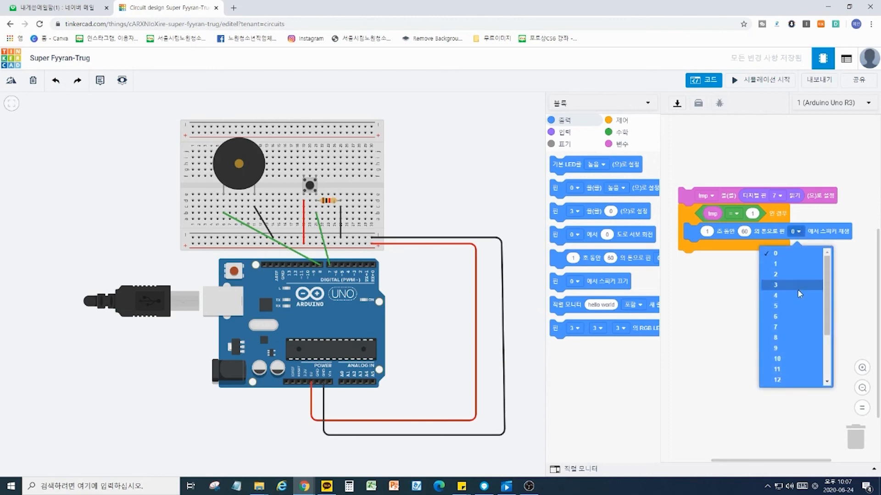
click(799, 338)
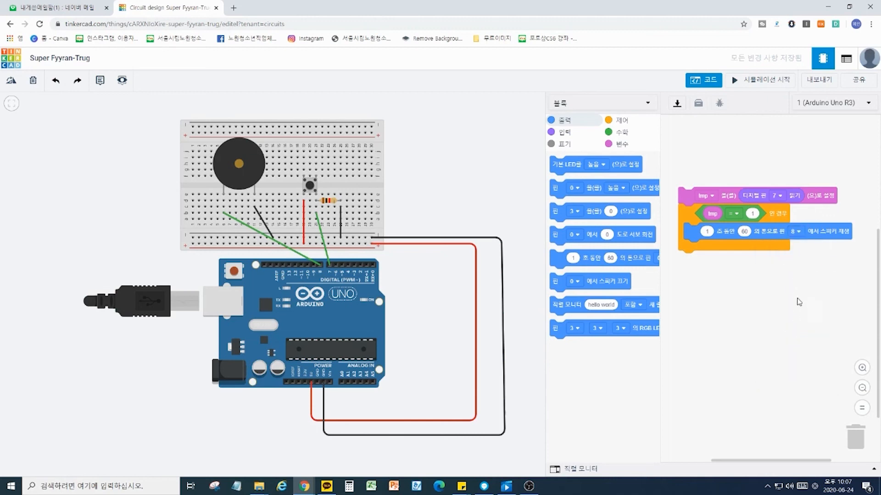
Step: Start the simulation and push the breadboard's pushbutton to test the piezo
click(778, 86)
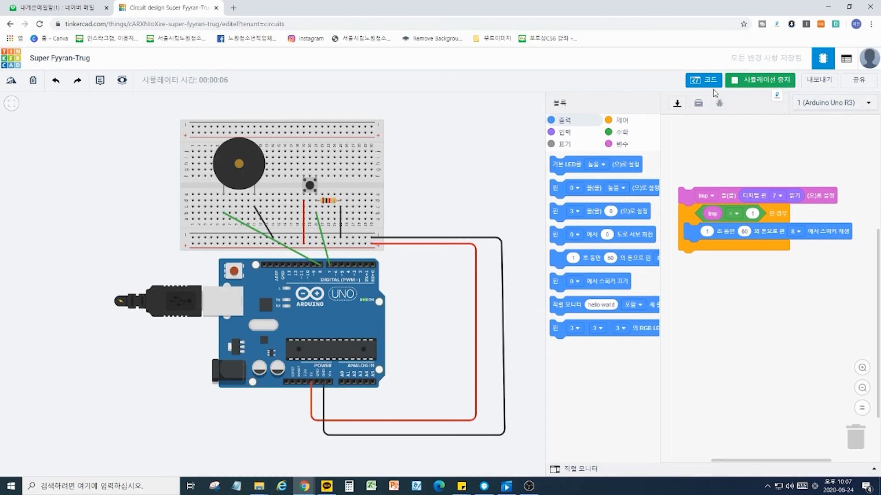
click(310, 186)
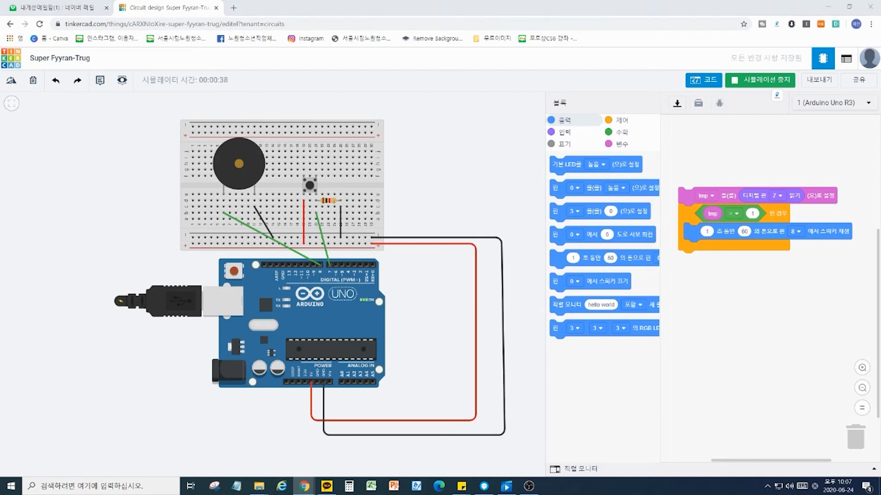
key(alt+Tab)
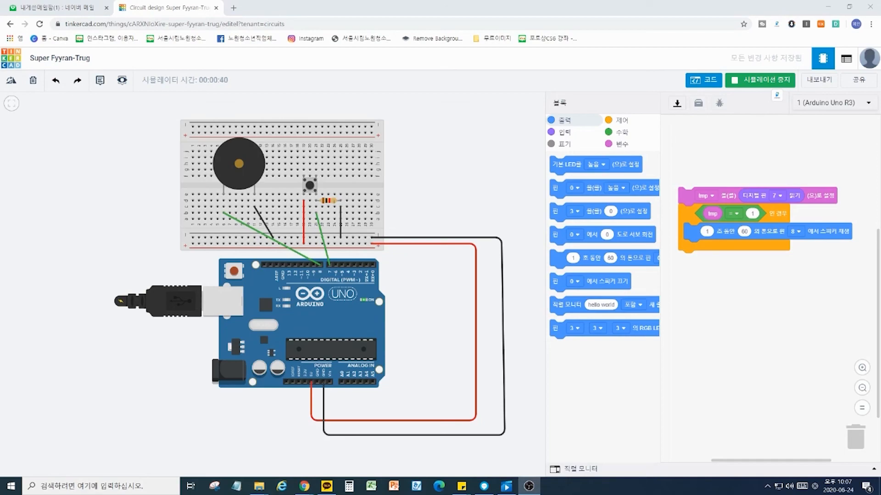